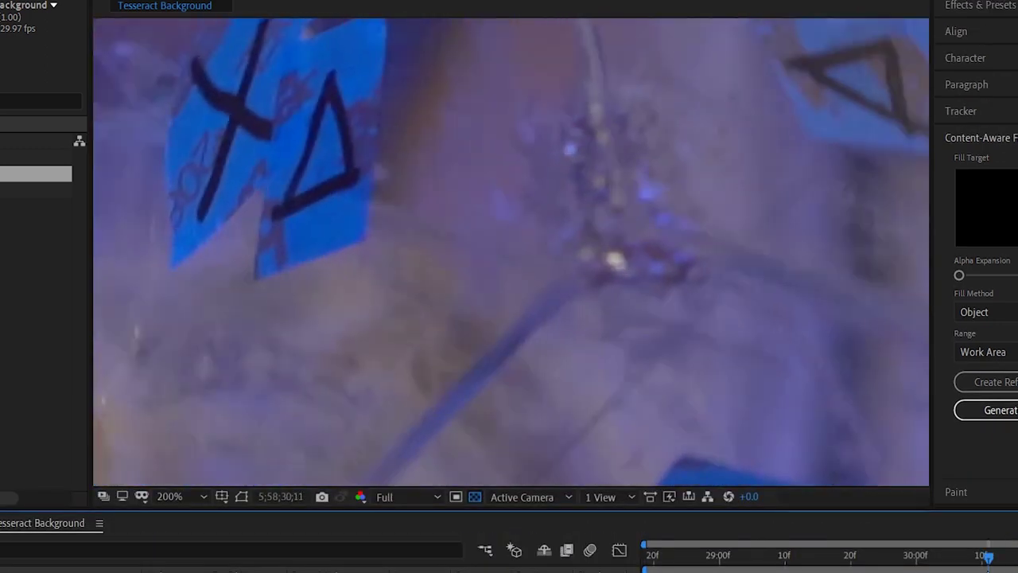
# - Search 'mocha' in Effects & Presets and apply Mocha AE CC to the cube footage layer
pyautogui.scroll(-2, 722, 267)
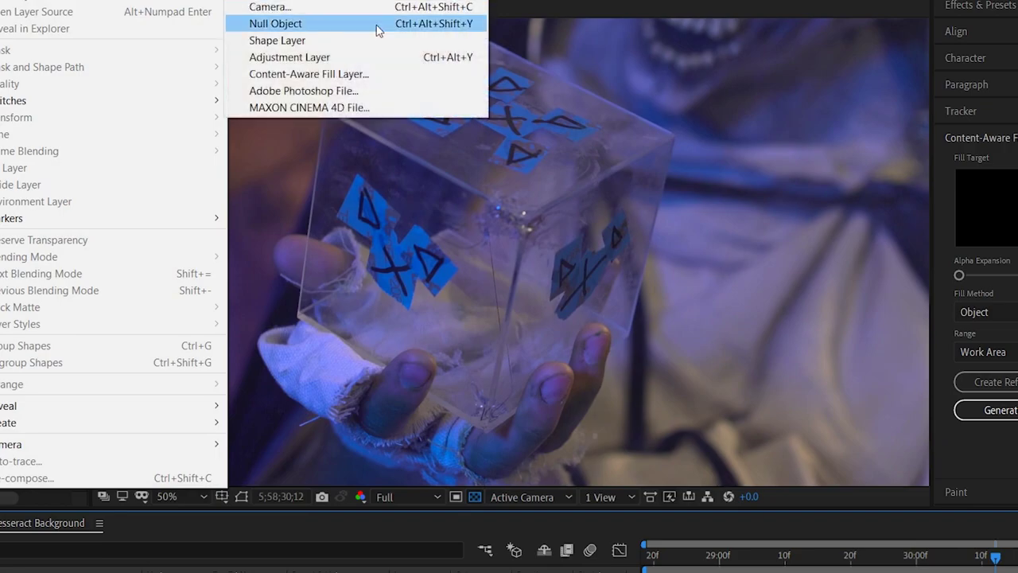
pyautogui.click(295, 23)
pyautogui.scroll(2, 495, 248)
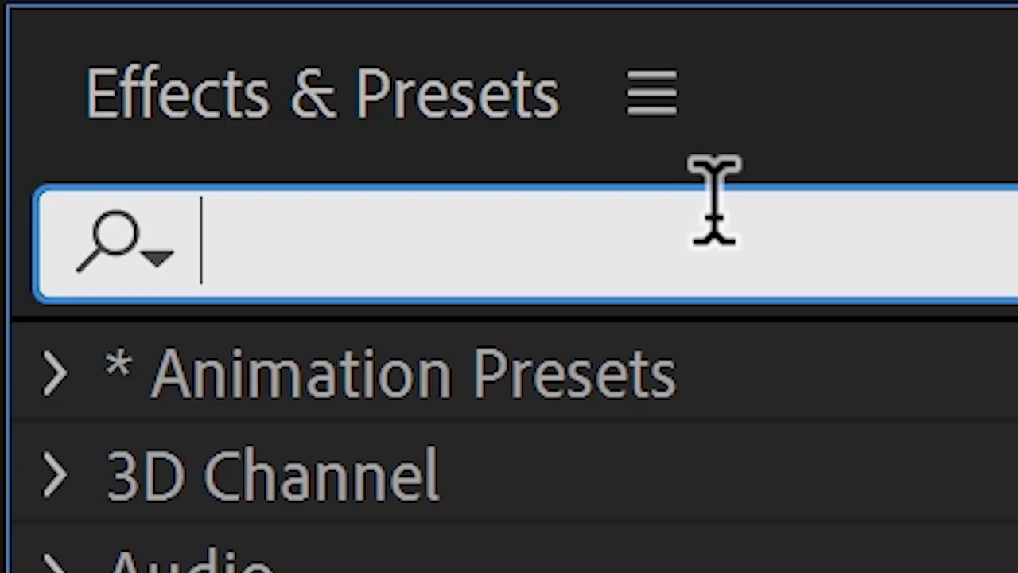
pyautogui.write('mocha')
pyautogui.moveTo(929, 159); pyautogui.dragTo(492, 153)
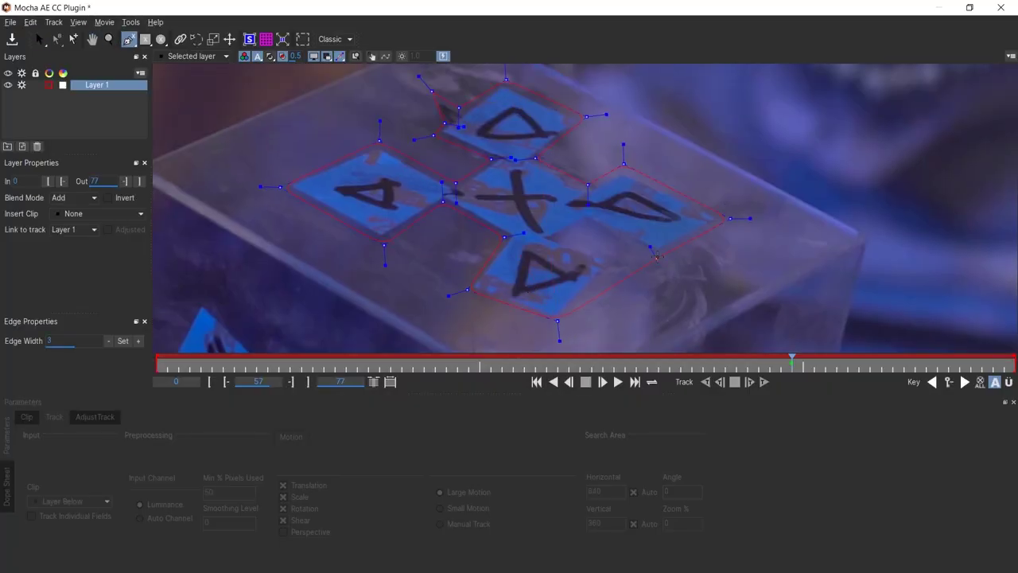
# - Close the Top face spline and outline the Left face with another X-spline
pyautogui.rightClick(657, 255)
pyautogui.click(86, 88)
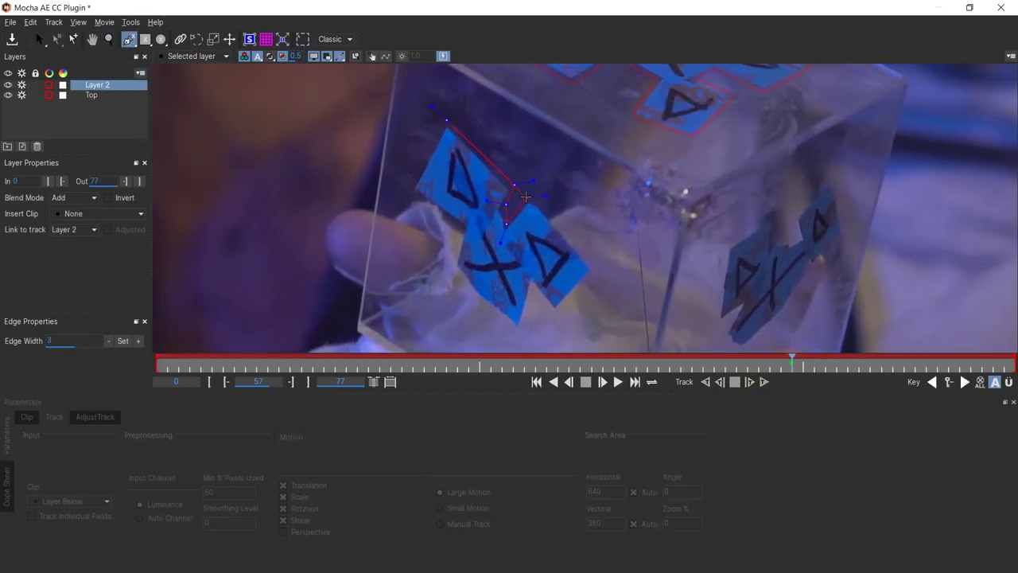
pyautogui.click(499, 321)
pyautogui.click(451, 260)
pyautogui.click(409, 188)
pyautogui.rightClick(446, 120)
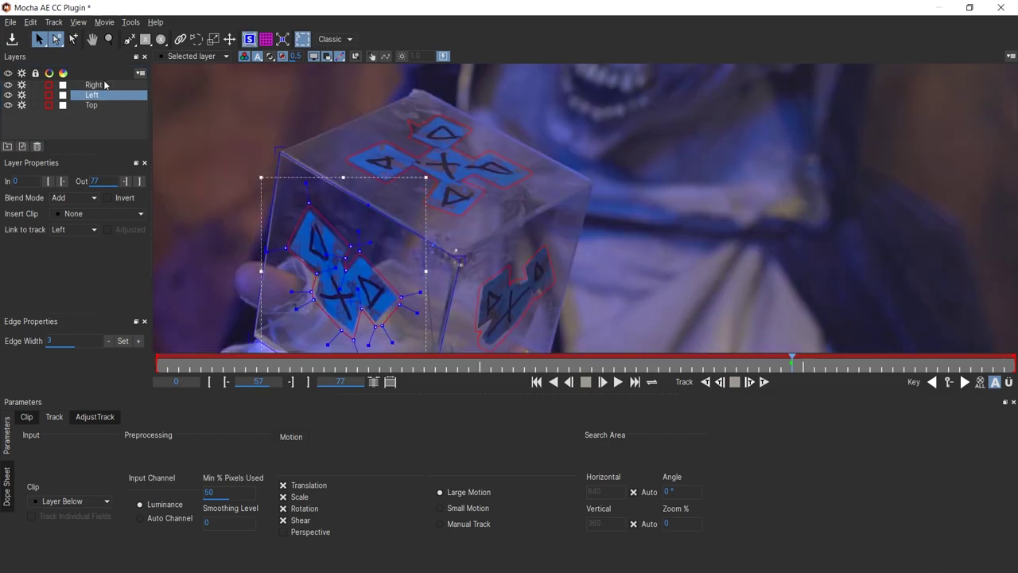
# - Track the Top layer, then close Mocha and save the tracking
pyautogui.click(474, 215)
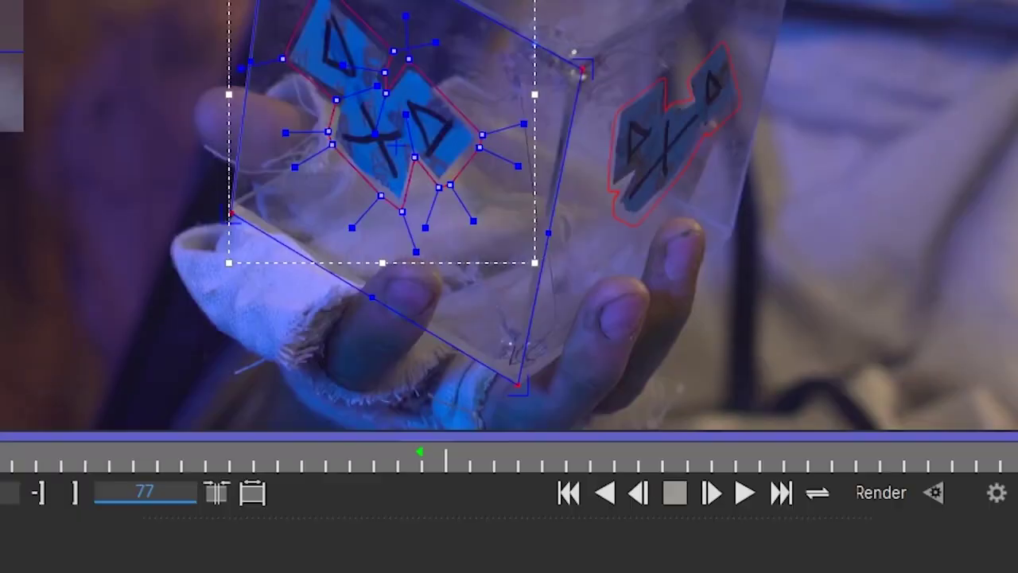
pyautogui.hotkey('alt', 'F4')
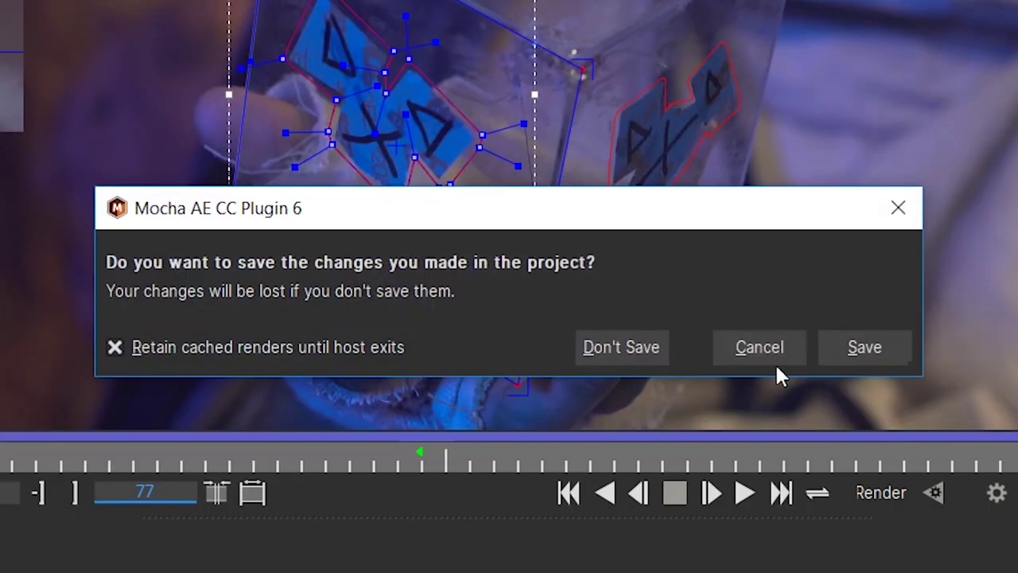
pyautogui.click(869, 350)
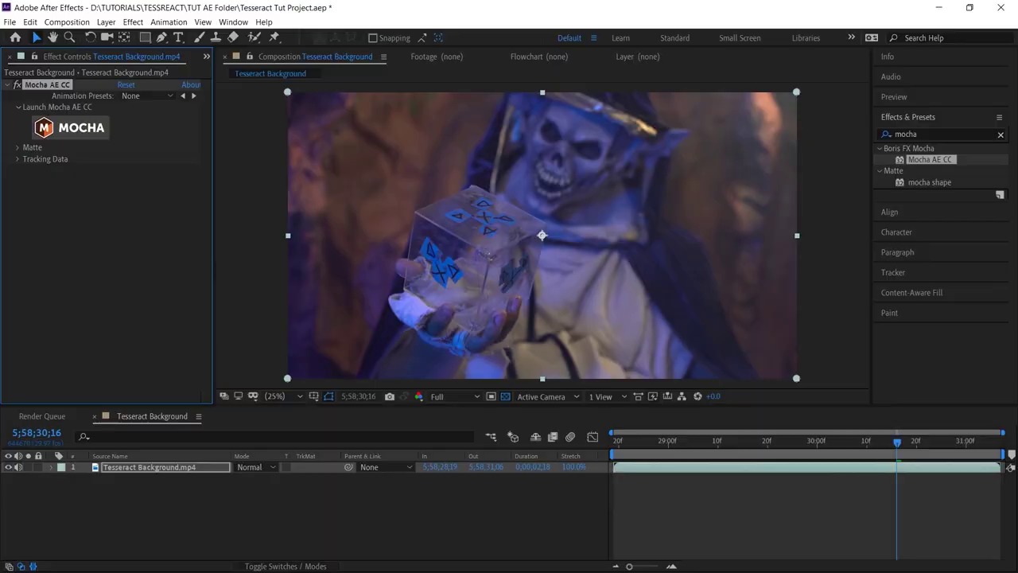
# - Add a full-size red solid named Top above the footage
pyautogui.click(105, 21)
pyautogui.moveTo(128, 34)
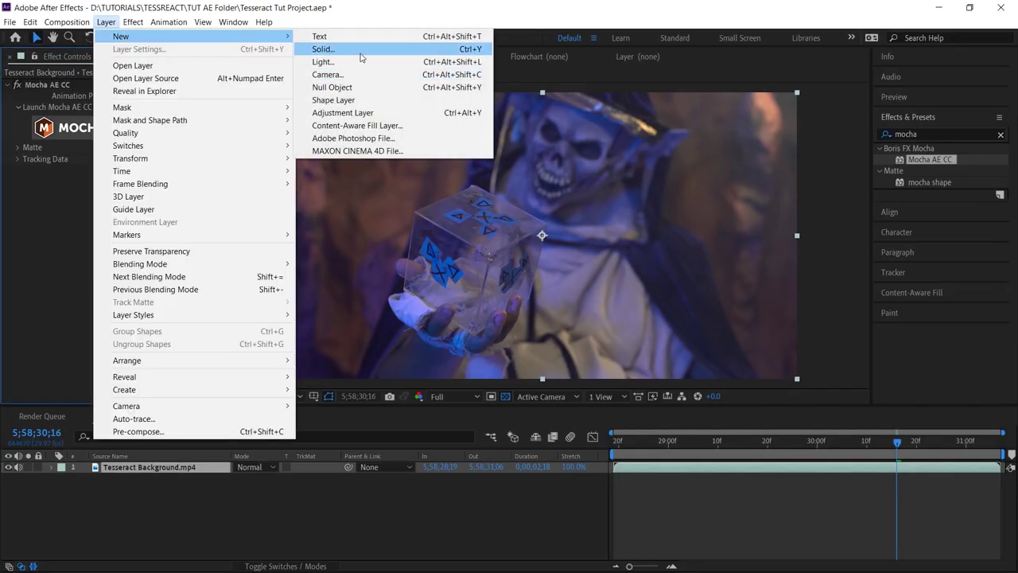
pyautogui.click(335, 55)
pyautogui.click(437, 339)
pyautogui.press('Return')
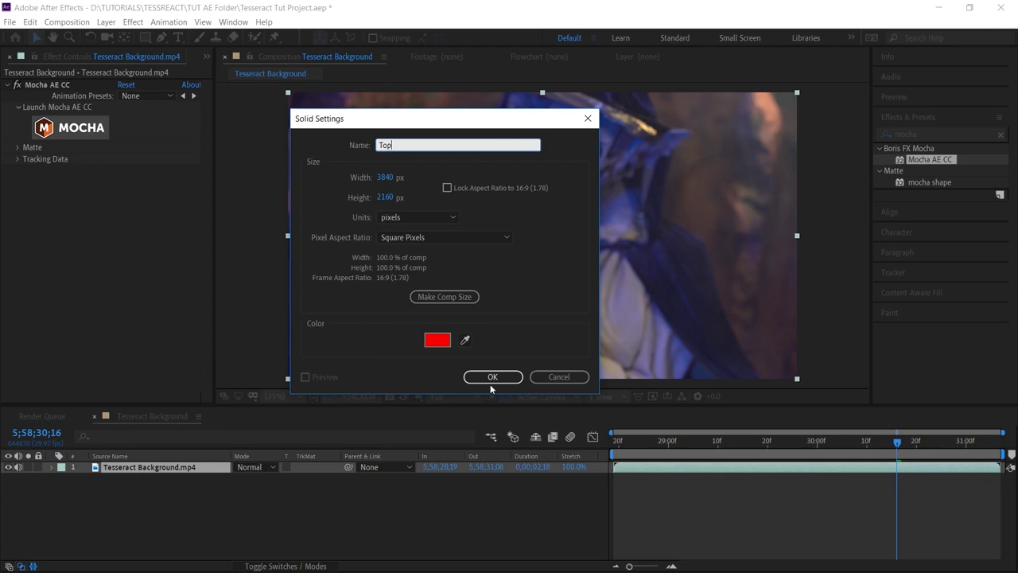
pyautogui.click(492, 376)
# - Add a second full-size solid coloured green and named Left
pyautogui.click(106, 22)
pyautogui.moveTo(127, 34)
pyautogui.click(334, 55)
pyautogui.click(437, 340)
pyautogui.click(104, 182)
pyautogui.press('Return')
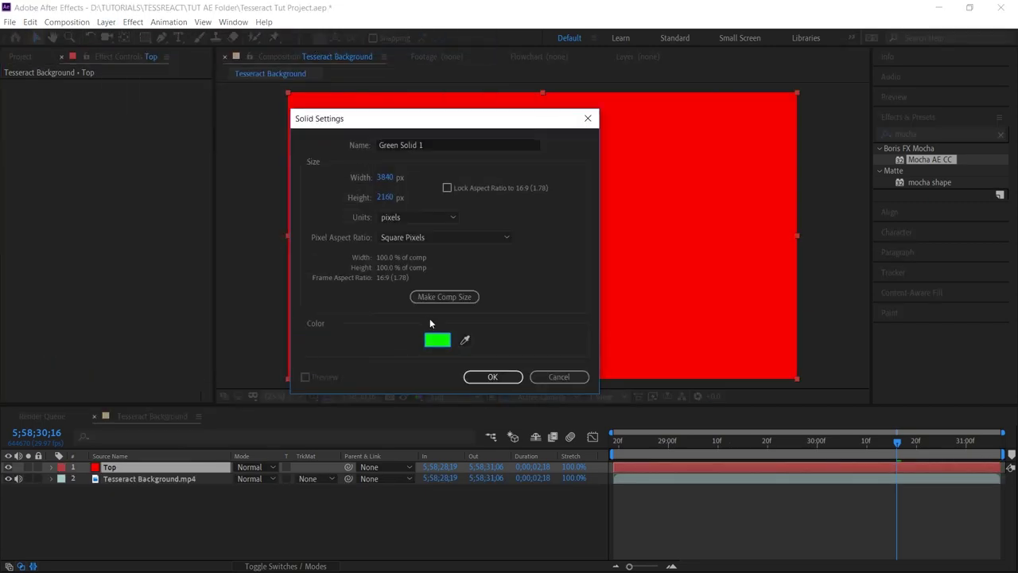
pyautogui.press('Return')
# - Add a blue solid named Right, then start Create Track Data on the Mocha footage layer
pyautogui.click(106, 22)
pyautogui.moveTo(127, 34)
pyautogui.click(335, 55)
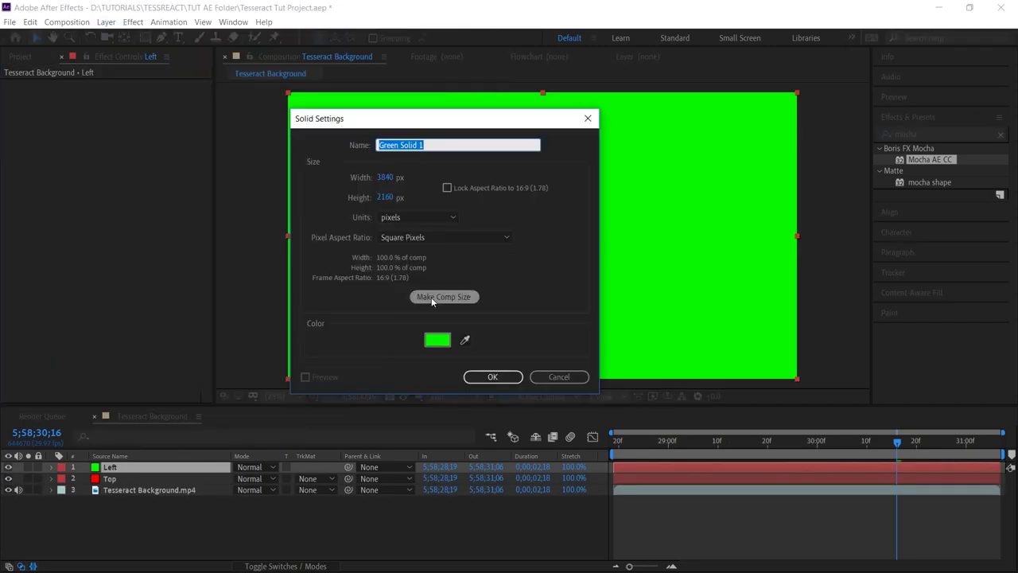
pyautogui.click(437, 339)
pyautogui.click(147, 182)
pyautogui.press('Return')
pyautogui.click(493, 376)
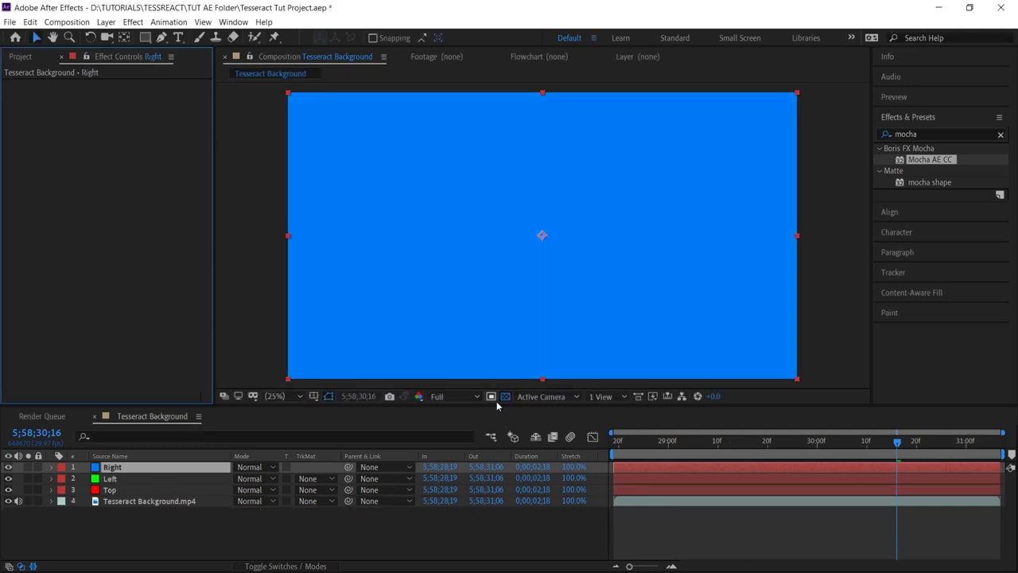
pyautogui.click(149, 501)
pyautogui.click(155, 170)
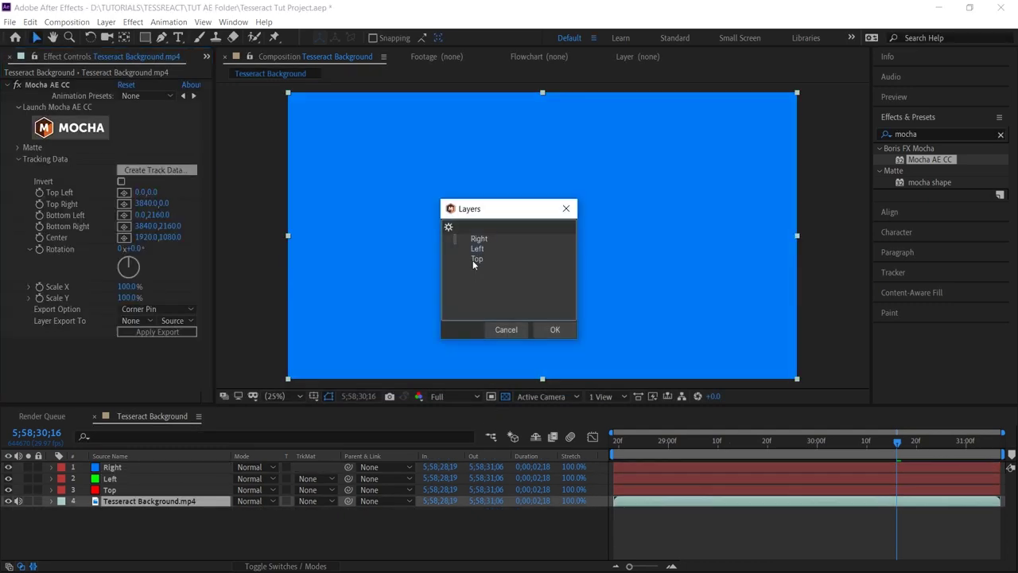
# - Export the Right face's track data as a corner pin onto the blue Right solid
pyautogui.click(556, 330)
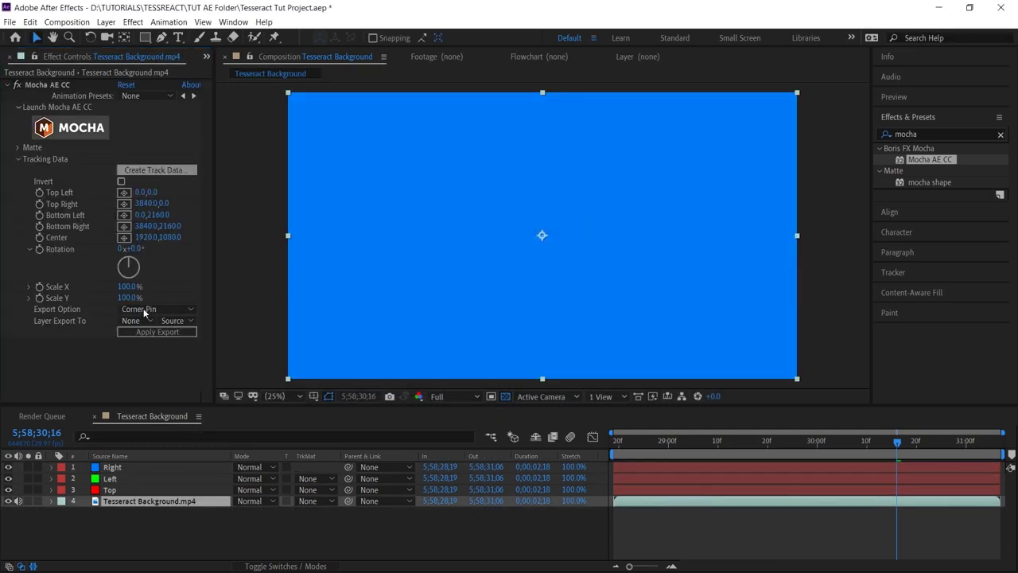
pyautogui.click(132, 320)
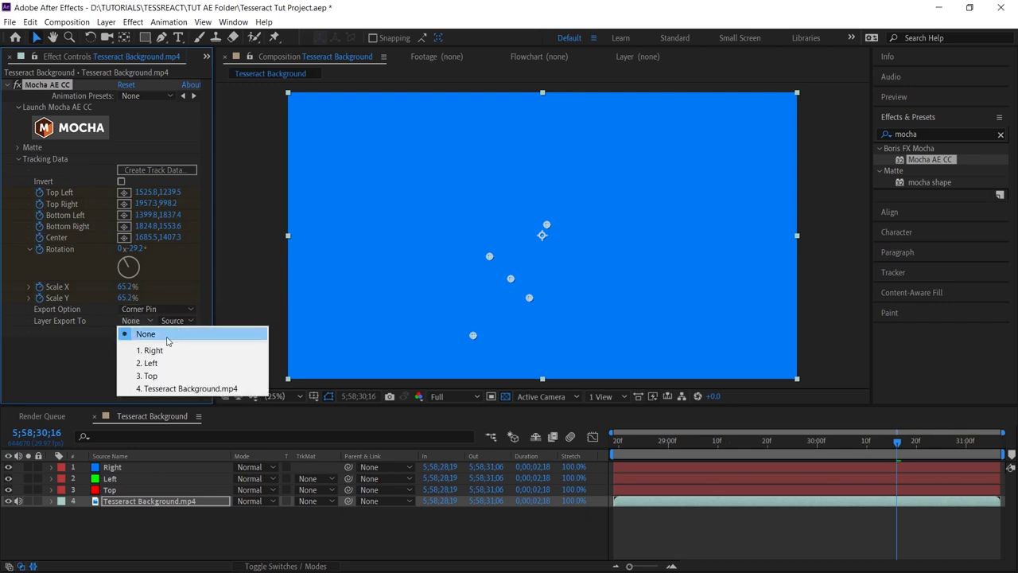
pyautogui.click(157, 332)
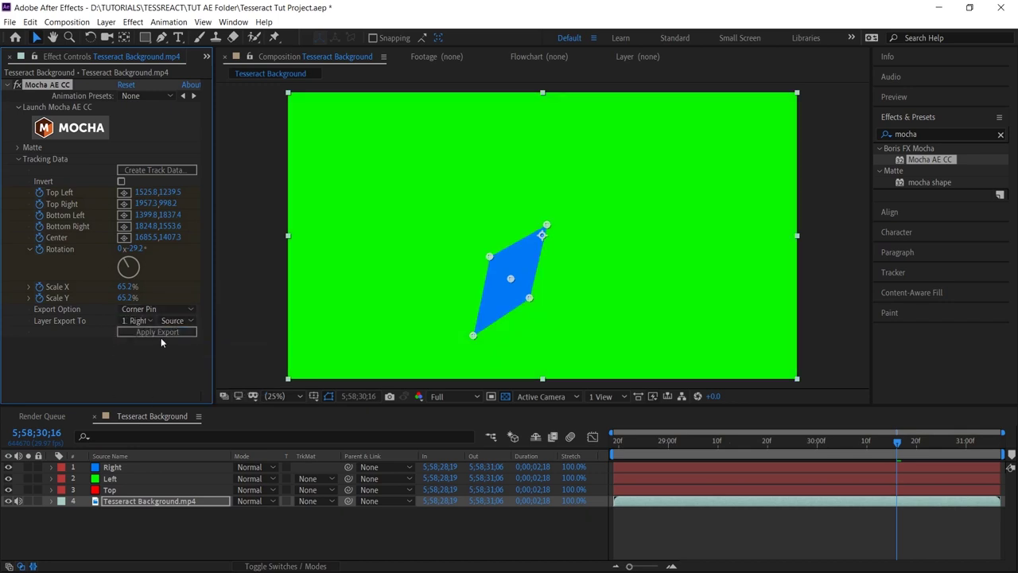
# - Load the Left face's track data and corner-pin it onto the green Left solid
pyautogui.click(167, 172)
pyautogui.click(541, 327)
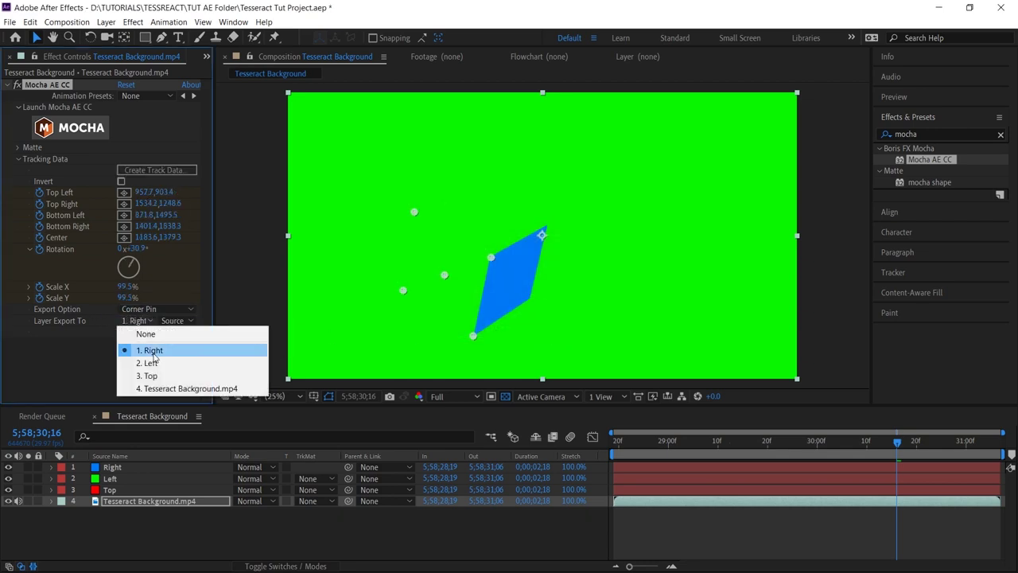
pyautogui.click(147, 335)
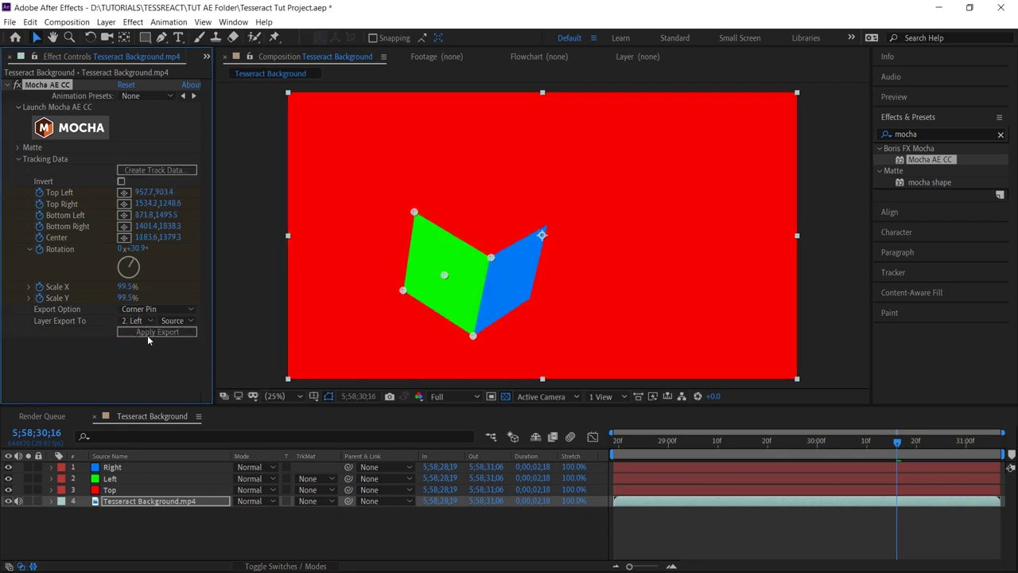
# - Load the Top face's track data and choose the Top solid as its corner-pin target
pyautogui.click(158, 171)
pyautogui.click(555, 329)
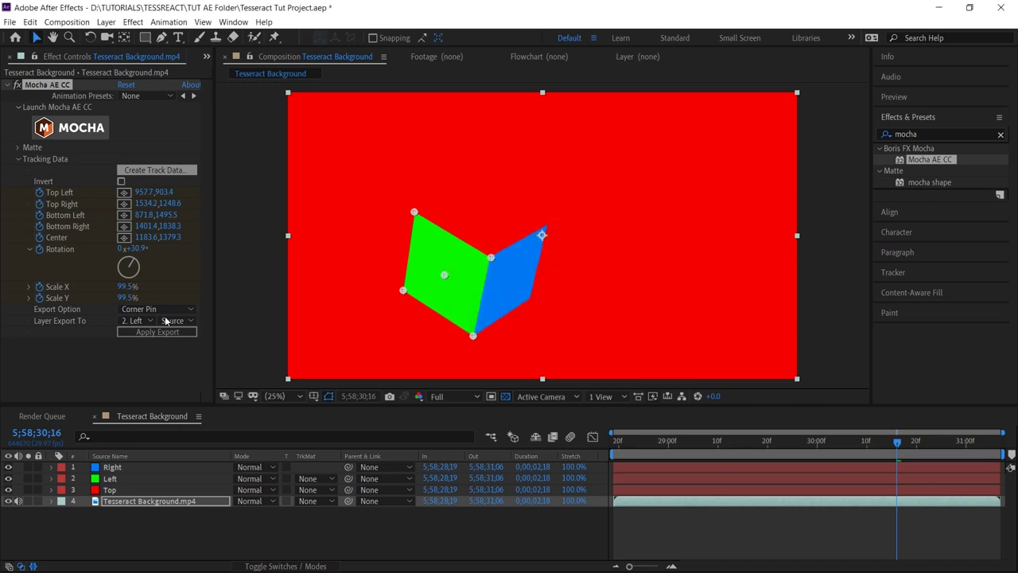
pyautogui.click(142, 321)
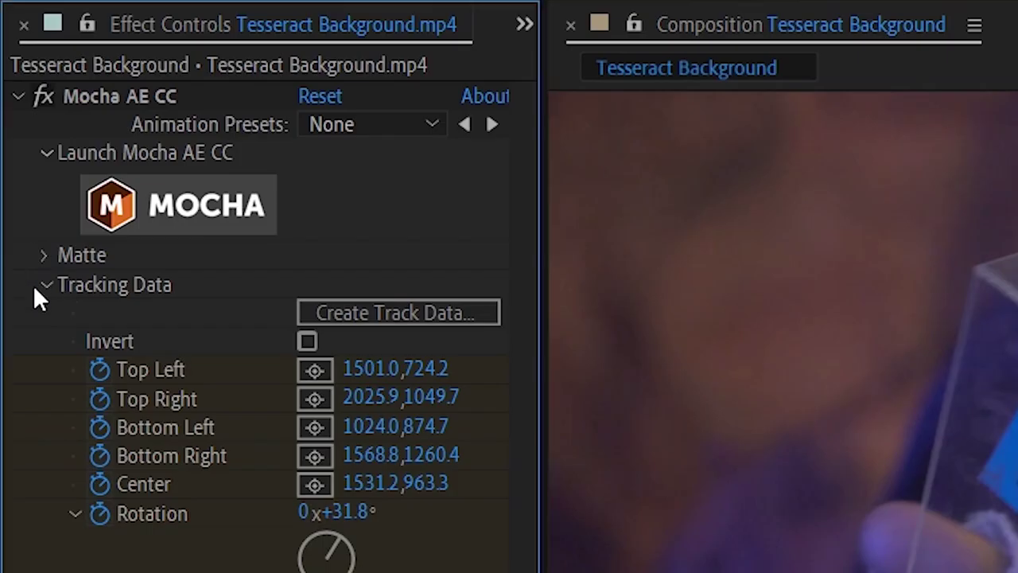
# - Expand Mocha's Matte settings and create After Effects masks from the tracked face shapes
pyautogui.click(17, 158)
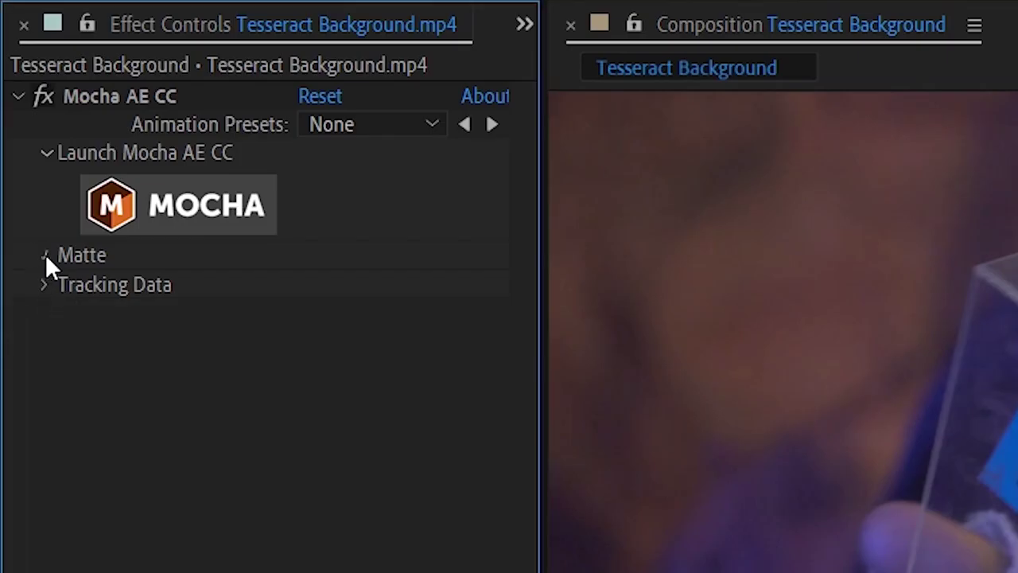
pyautogui.click(18, 147)
pyautogui.click(383, 455)
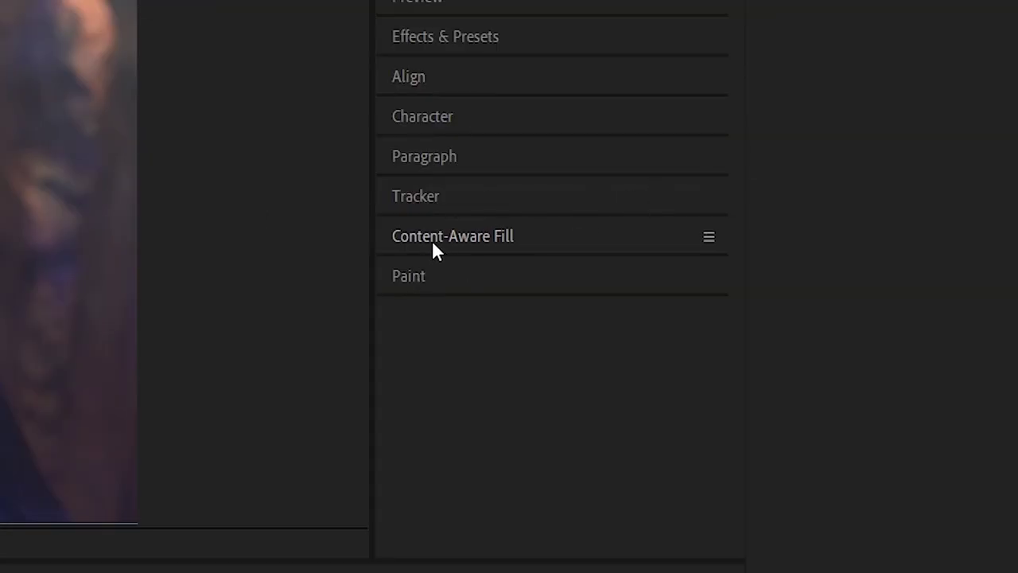
# - Generate a Content-Aware Fill layer with the Object method and scrub to review it
pyautogui.click(410, 243)
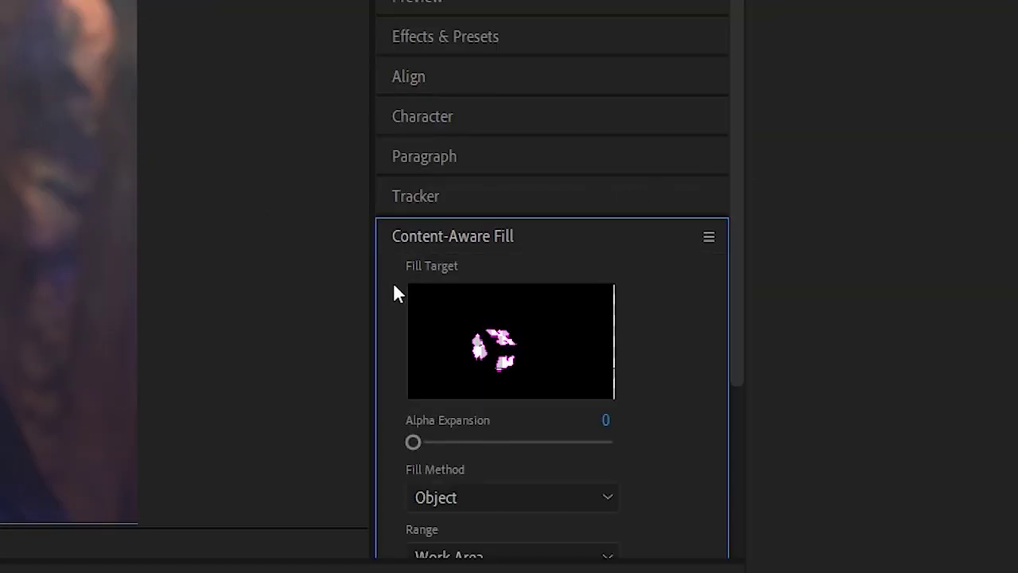
pyautogui.scroll(-3, 391, 293)
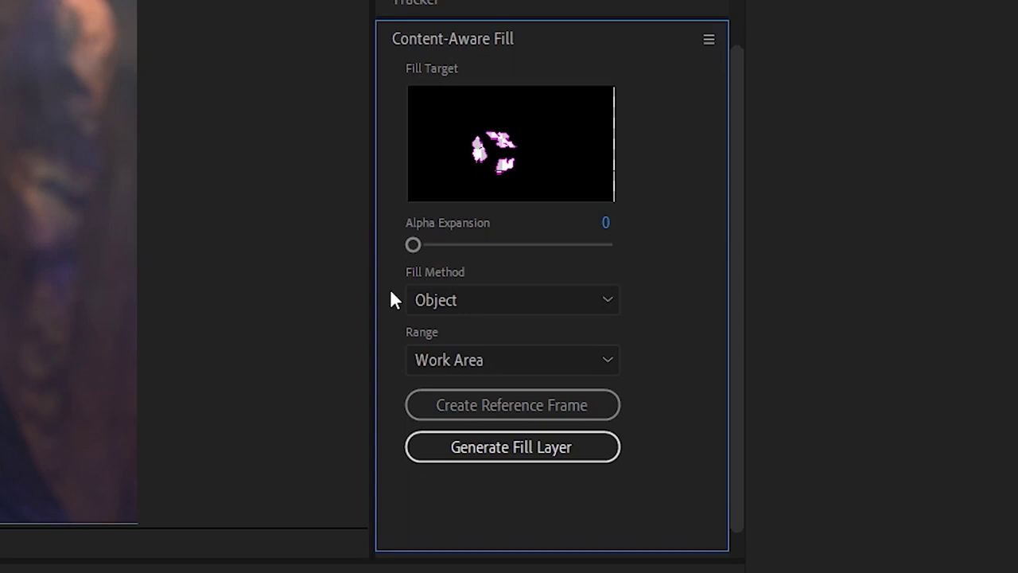
pyautogui.click(447, 300)
pyautogui.click(491, 332)
pyautogui.click(488, 450)
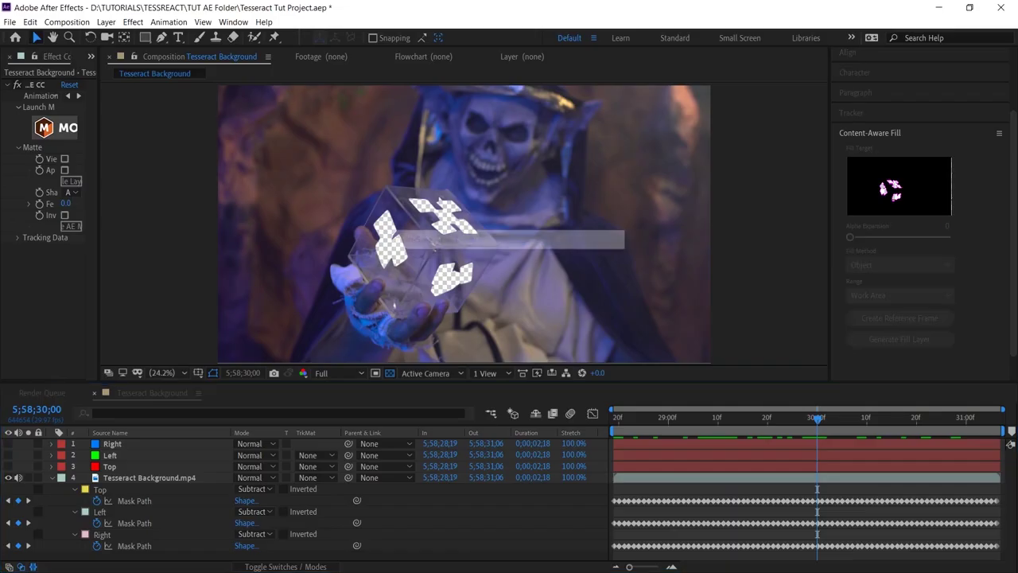
pyautogui.moveTo(816, 434); pyautogui.dragTo(706, 436)
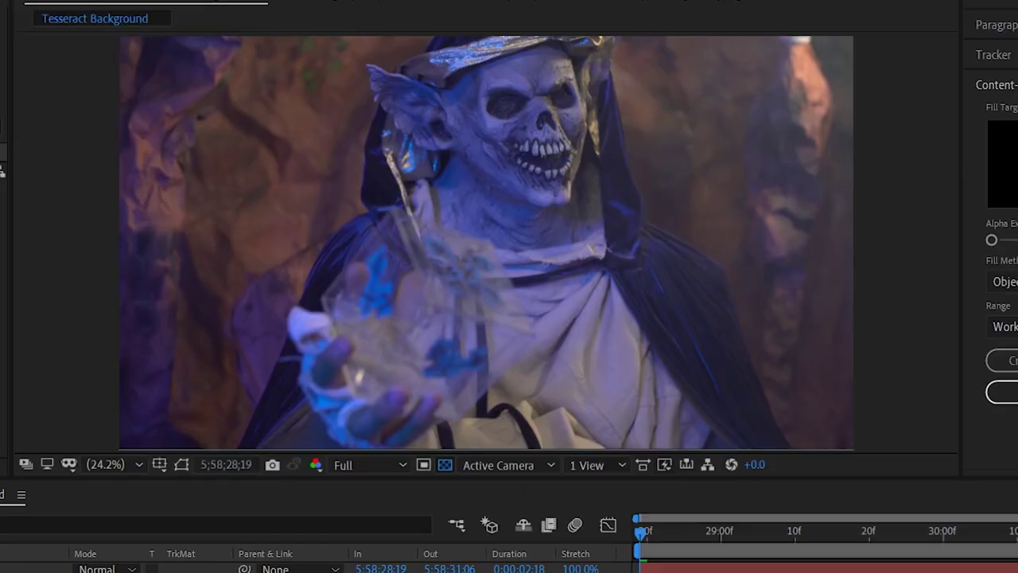
# - Add a null object and drag it along with the glass cube's centre
pyautogui.moveTo(697, 554); pyautogui.dragTo(1006, 563)
pyautogui.scroll(7, 375, 273)
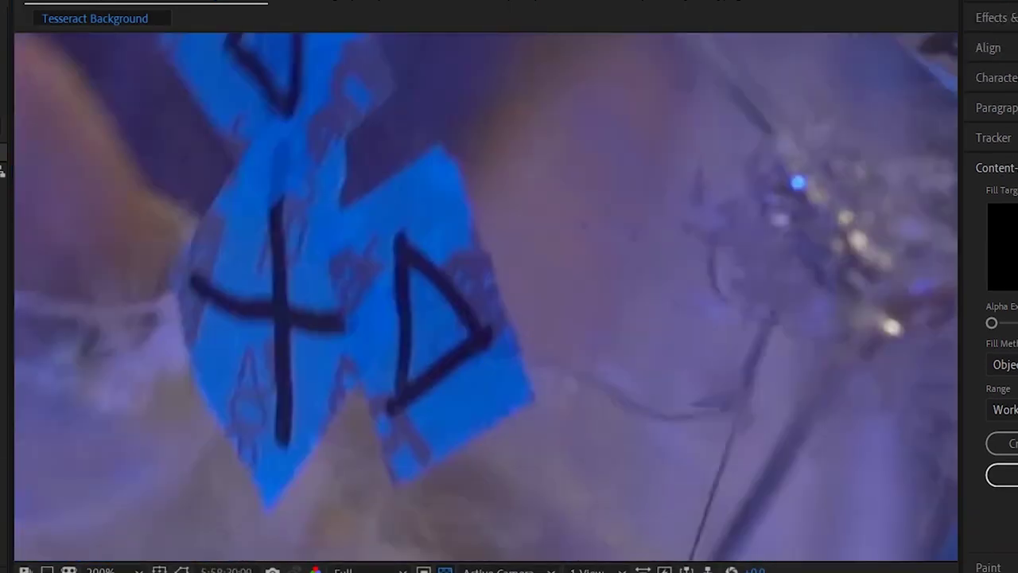
pyautogui.scroll(-3, 697, 370)
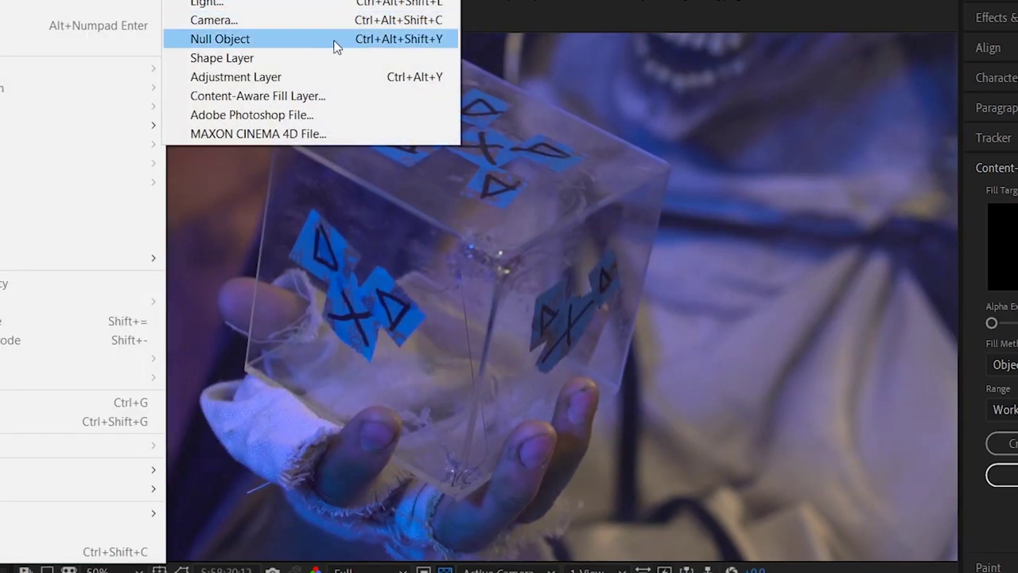
pyautogui.click(337, 43)
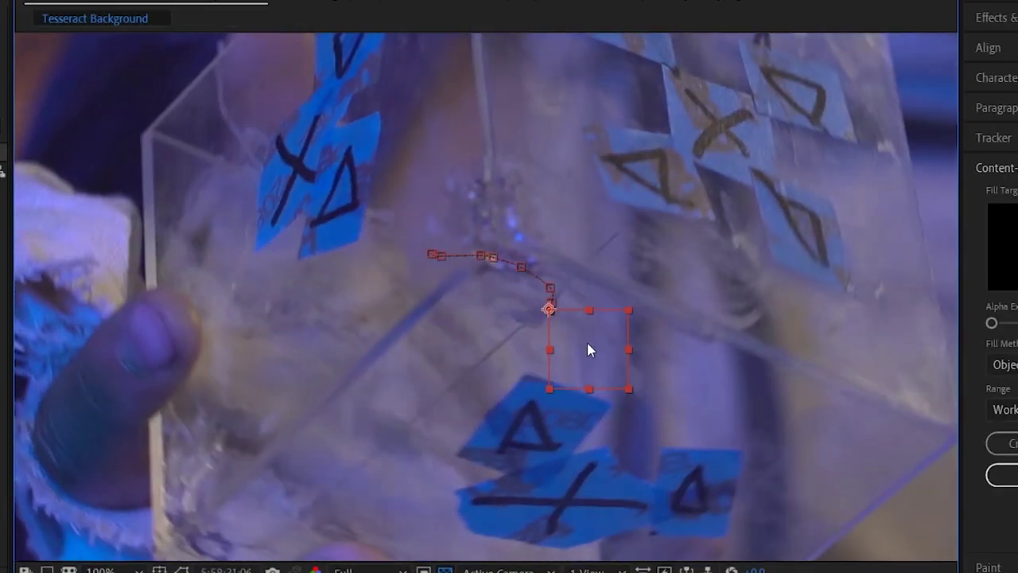
pyautogui.moveTo(587, 347)
pyautogui.mouseDown()
pyautogui.moveTo(485, 313)
pyautogui.moveTo(638, 352)
pyautogui.moveTo(603, 419)
pyautogui.moveTo(613, 481)
pyautogui.mouseUp()
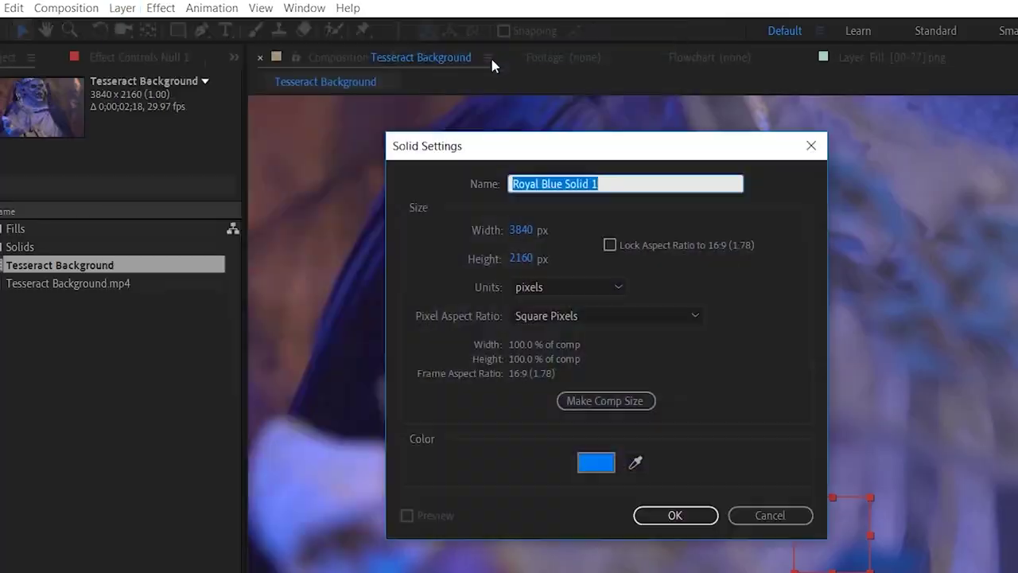
# - Colour the new solid yellow and parent it to Null 1
pyautogui.click(596, 461)
pyautogui.click(85, 244)
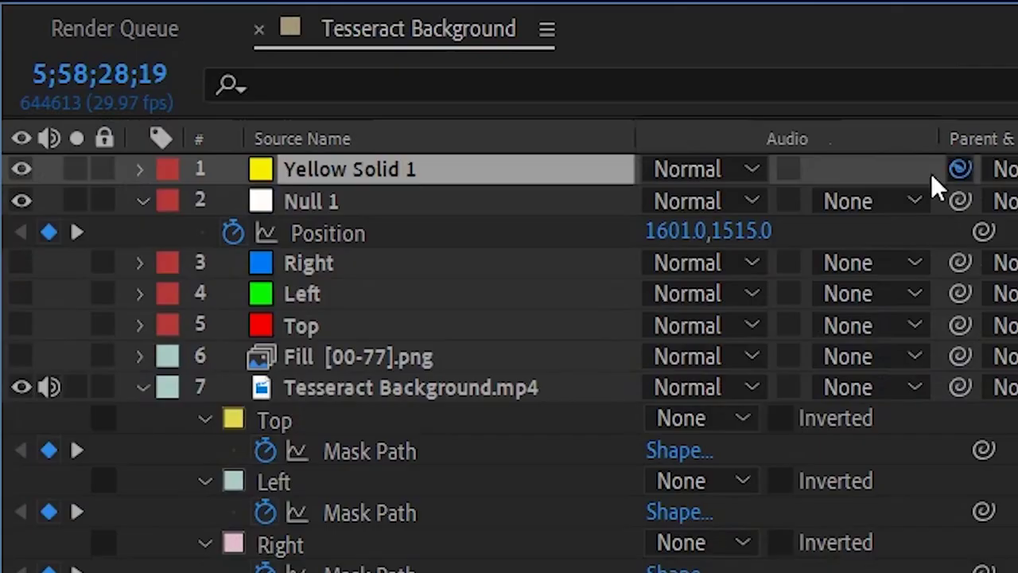
pyautogui.moveTo(960, 169); pyautogui.dragTo(481, 208)
# - Apply Turbulent Noise with Dynamic fractal type, scale 147, contrast 125 and brightness -11.9
pyautogui.write('Turbulent Noise')
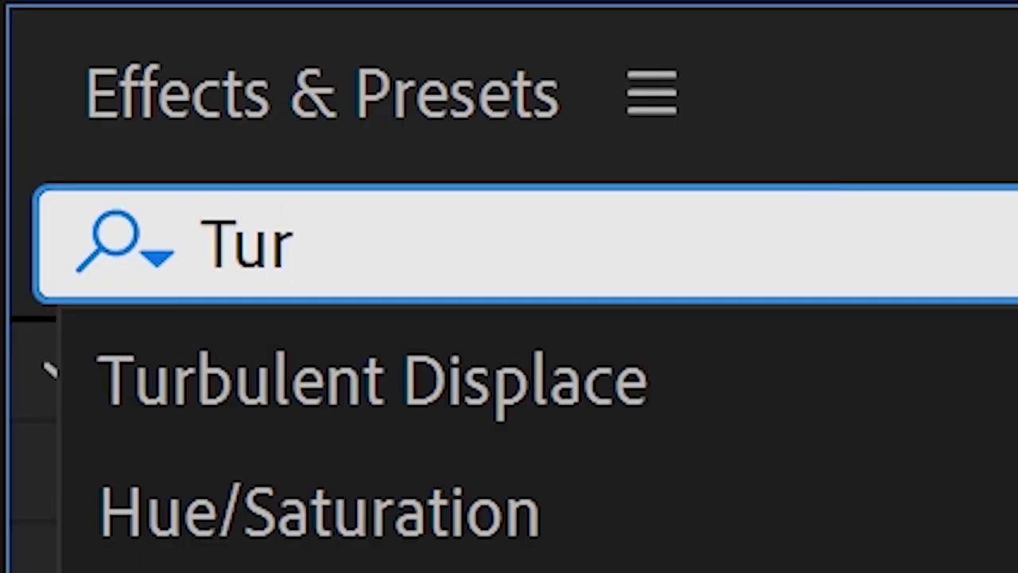
pyautogui.click(569, 485)
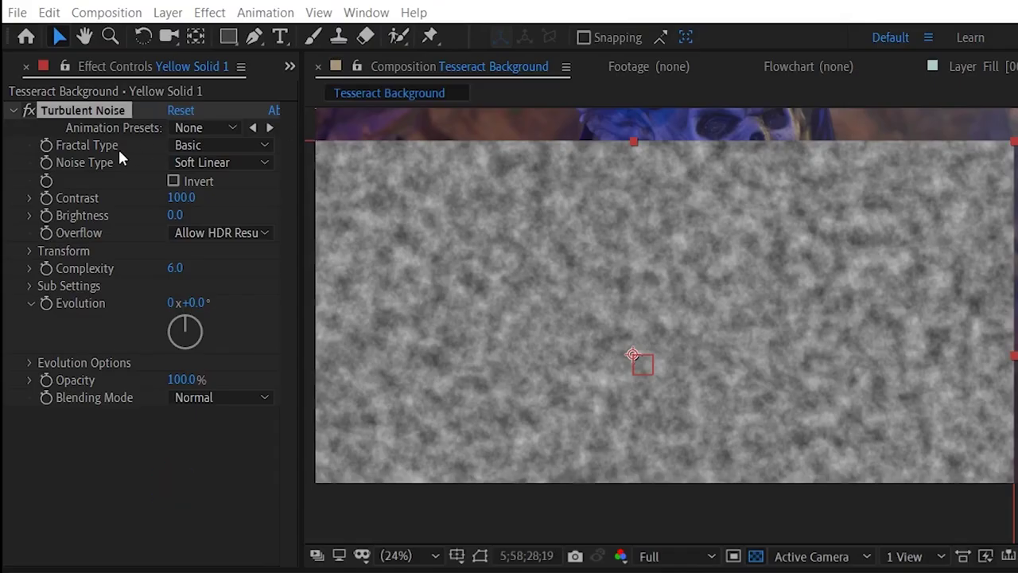
pyautogui.click(203, 145)
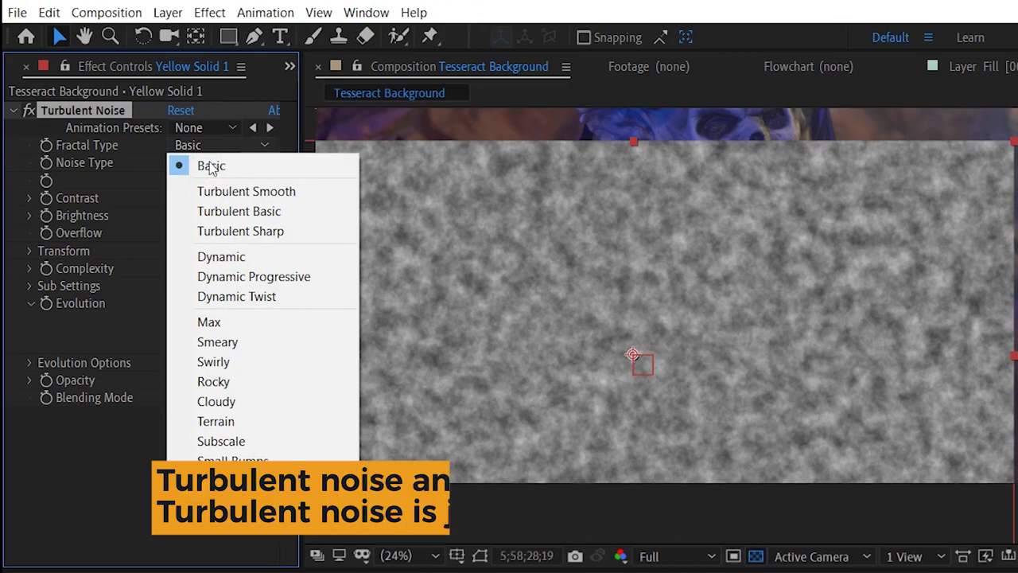
pyautogui.click(231, 259)
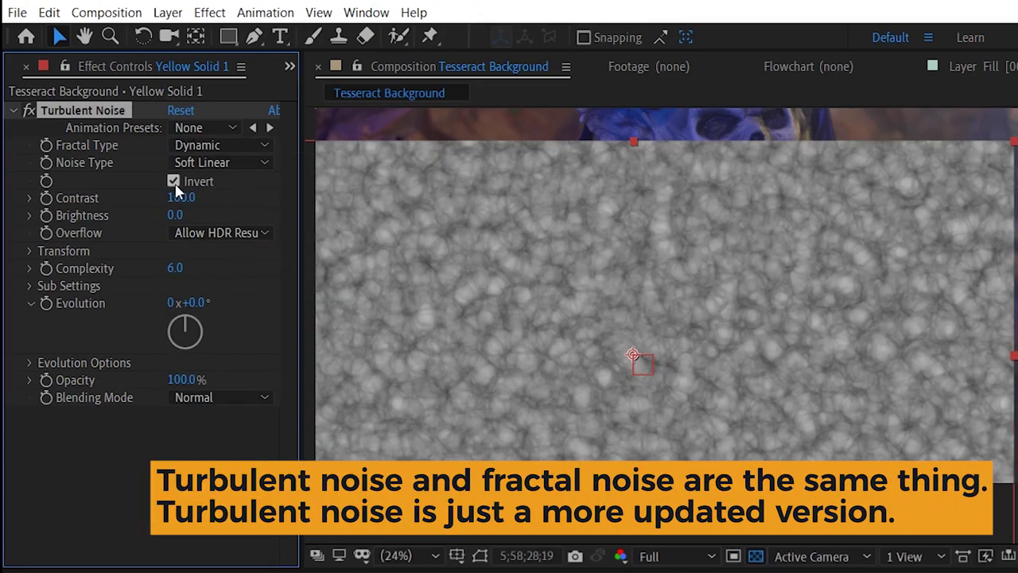
pyautogui.click(36, 251)
pyautogui.moveTo(178, 303); pyautogui.dragTo(176, 326)
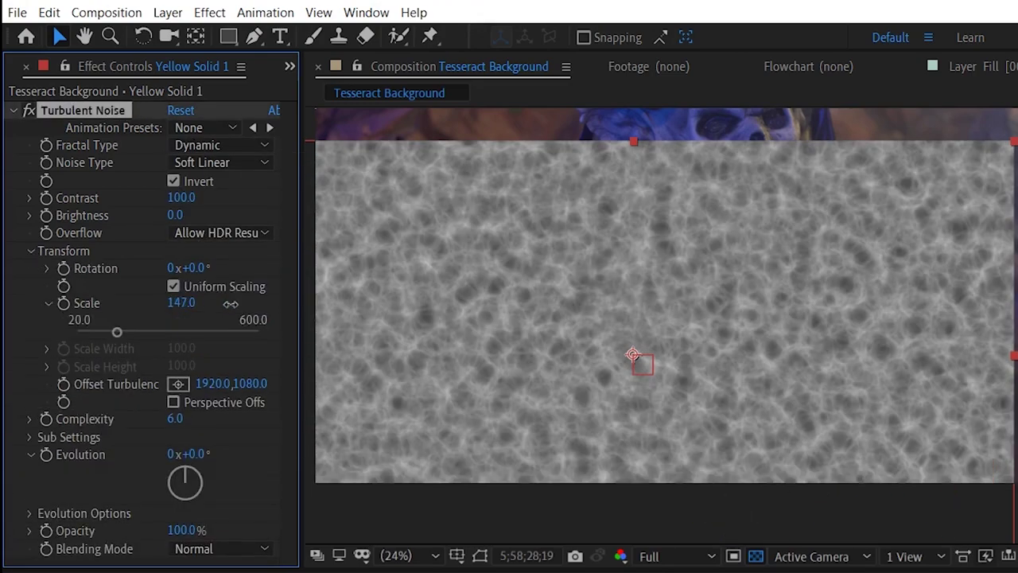
pyautogui.click(31, 250)
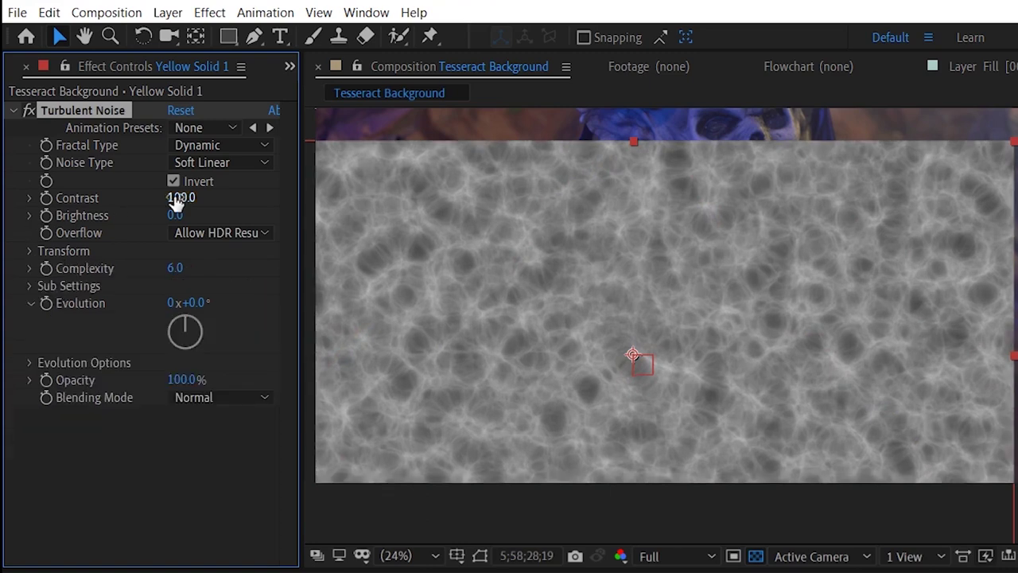
pyautogui.click(29, 214)
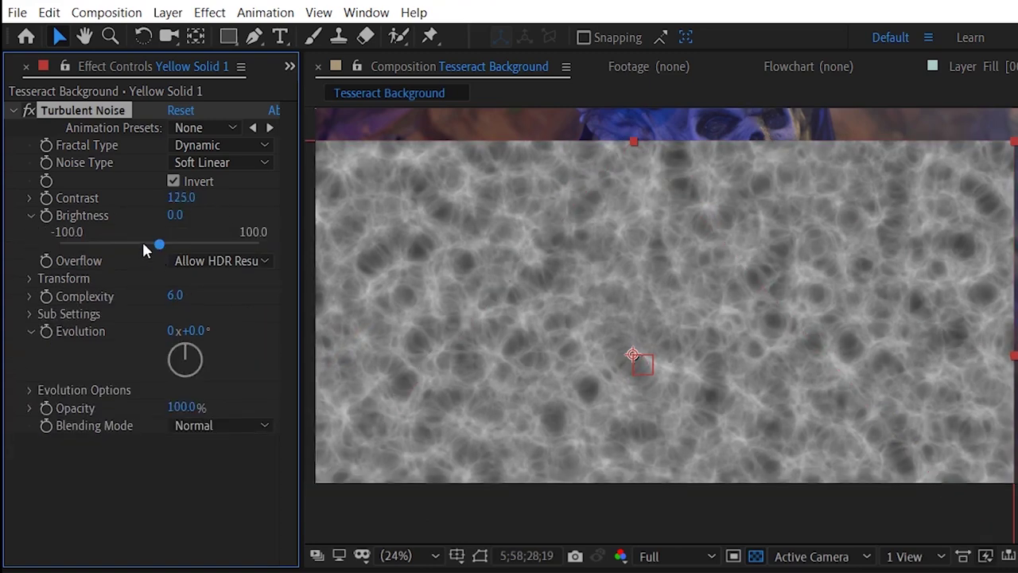
pyautogui.click(141, 243)
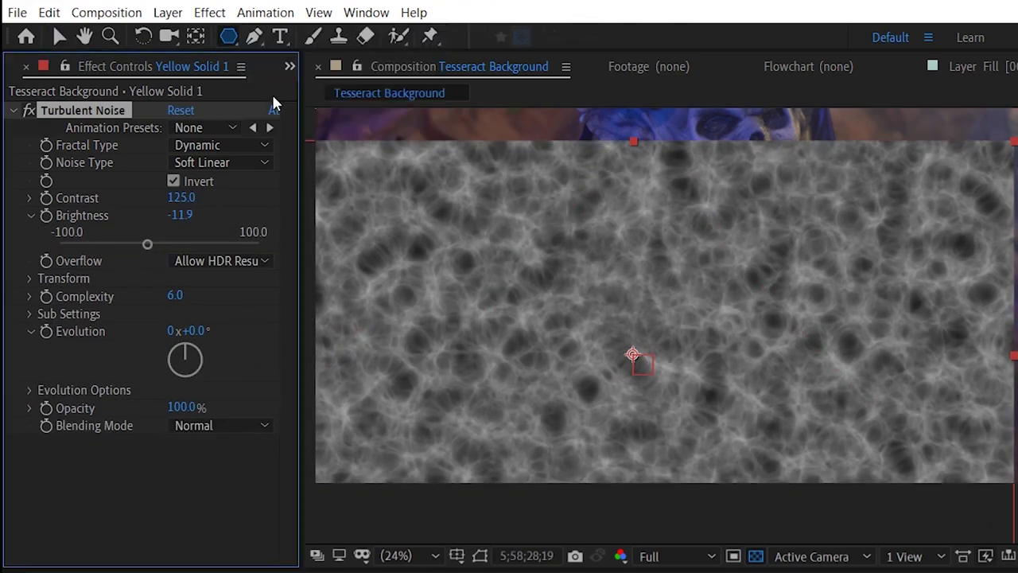
pyautogui.moveTo(229, 37); pyautogui.dragTo(273, 84)
# - Draw a circular mask over the cube on the noise solid, nudge it into place and change its mode
pyautogui.moveTo(633, 354); pyautogui.dragTo(718, 449)
pyautogui.doubleClick(627, 253)
pyautogui.moveTo(628, 252); pyautogui.dragTo(633, 252)
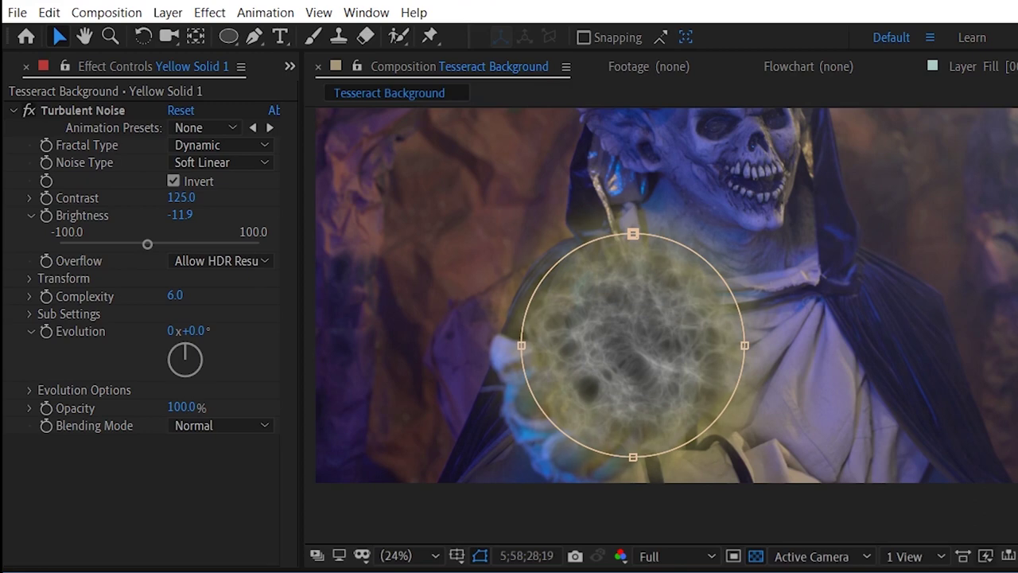
pyautogui.click(210, 425)
pyautogui.click(214, 446)
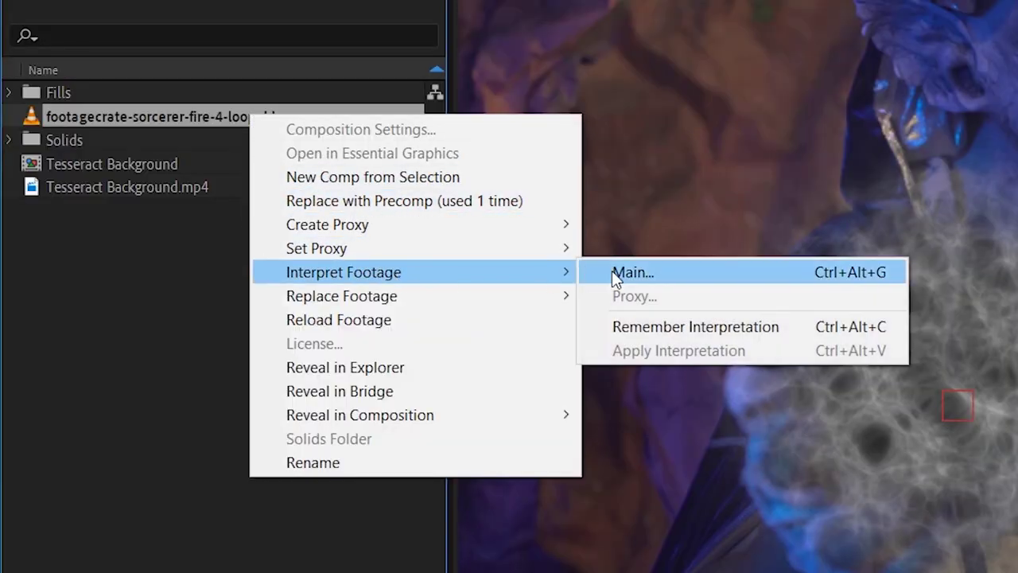
# - Loop the fire clip 10 times, tint it white and set its opacity to 45%
pyautogui.click(613, 270)
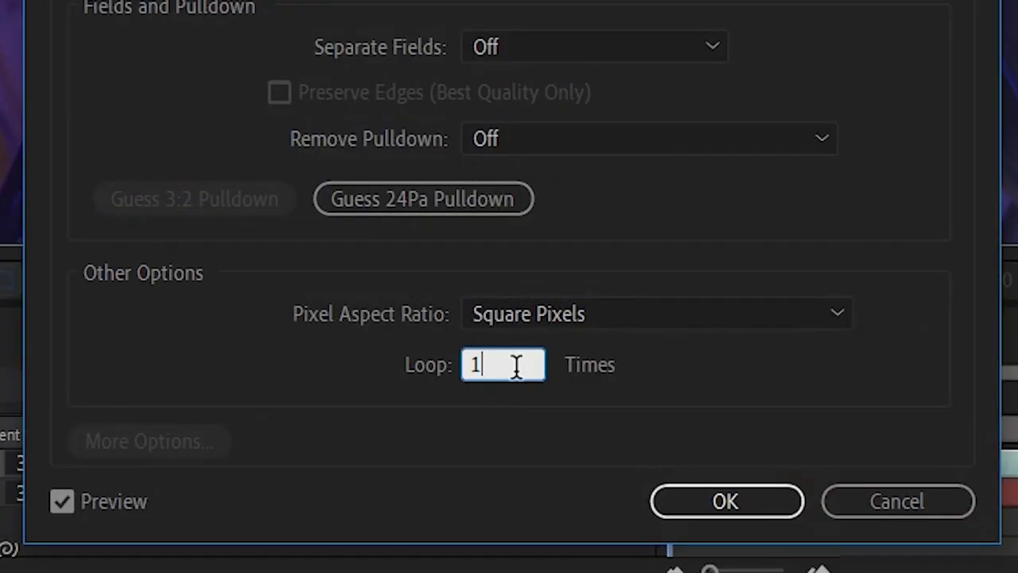
pyautogui.click(726, 501)
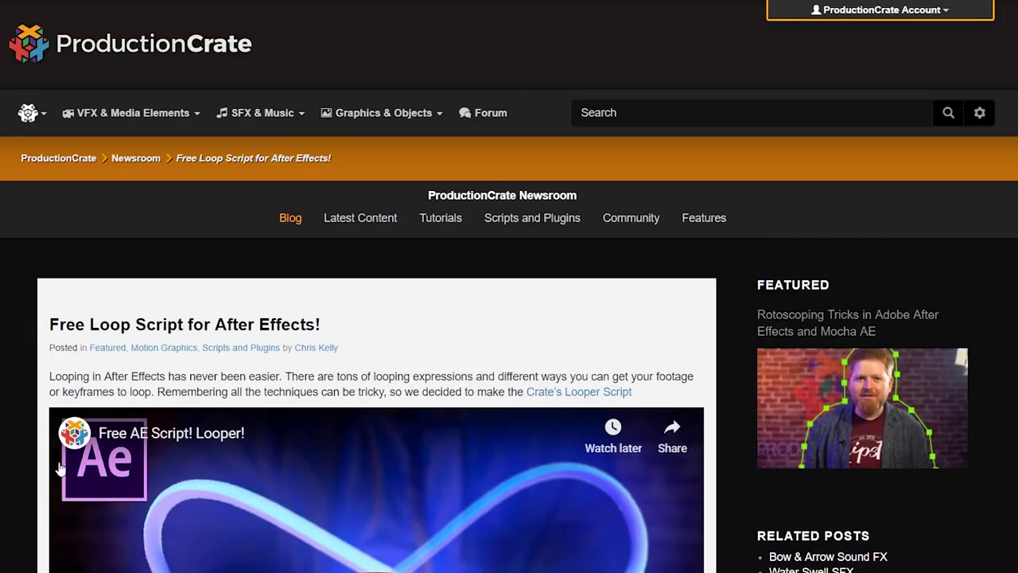
pyautogui.scroll(-5, 509, 318)
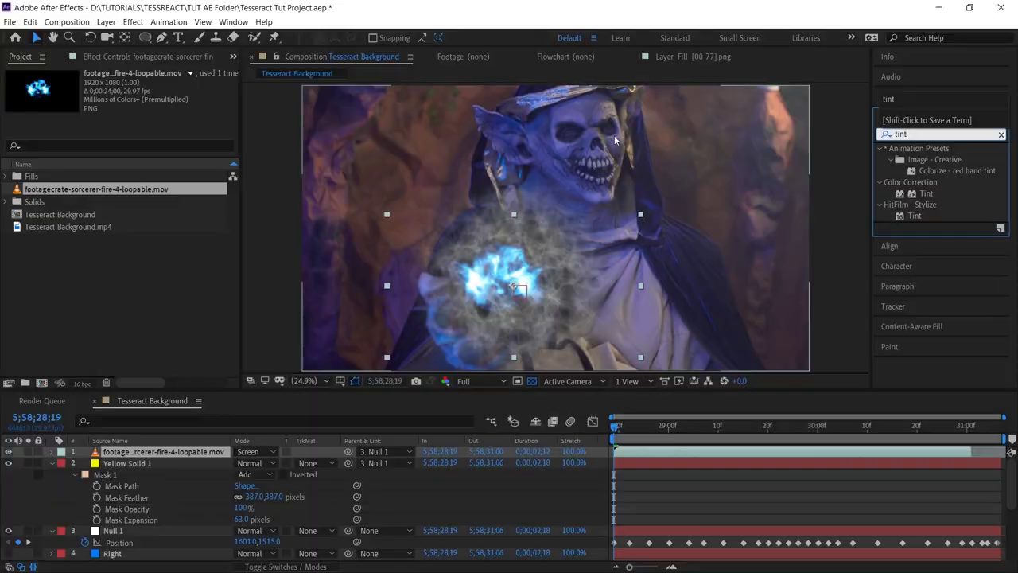
pyautogui.moveTo(435, 433); pyautogui.dragTo(493, 452)
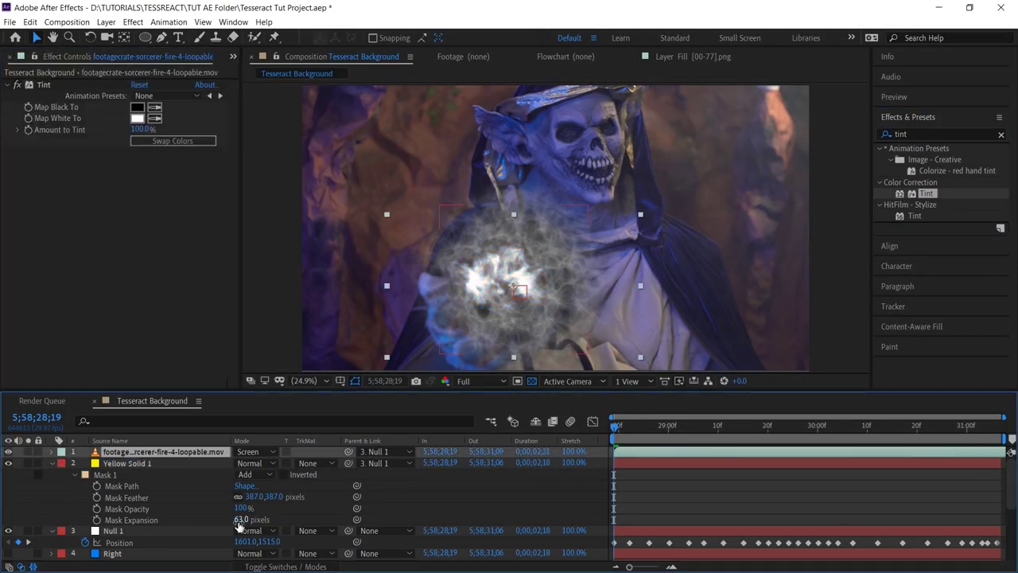
pyautogui.press('t')
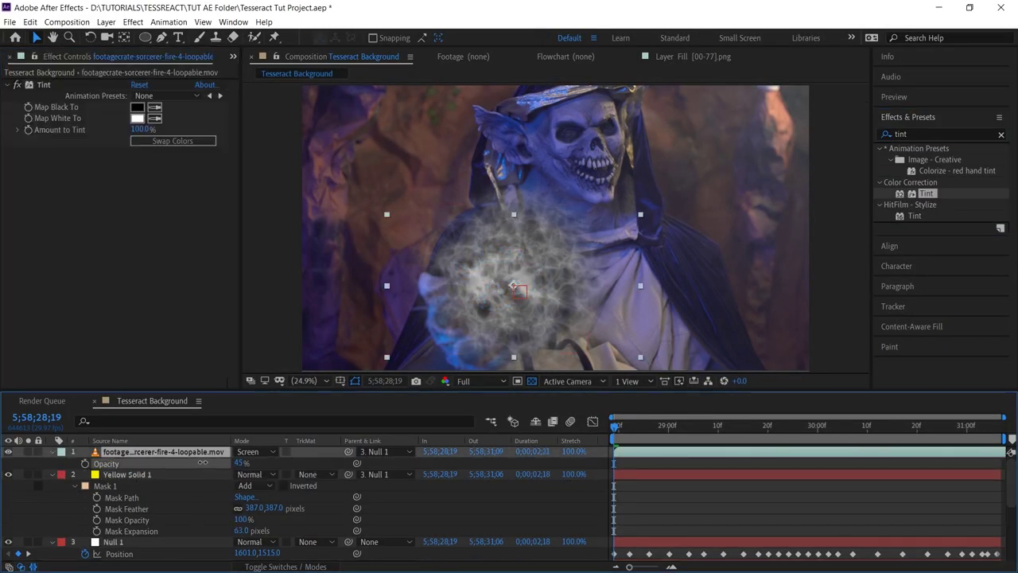
pyautogui.click(201, 474)
pyautogui.click(53, 463)
# - Pre-compose the fire, noise and null layers into Pre-comp 1
pyautogui.click(118, 476)
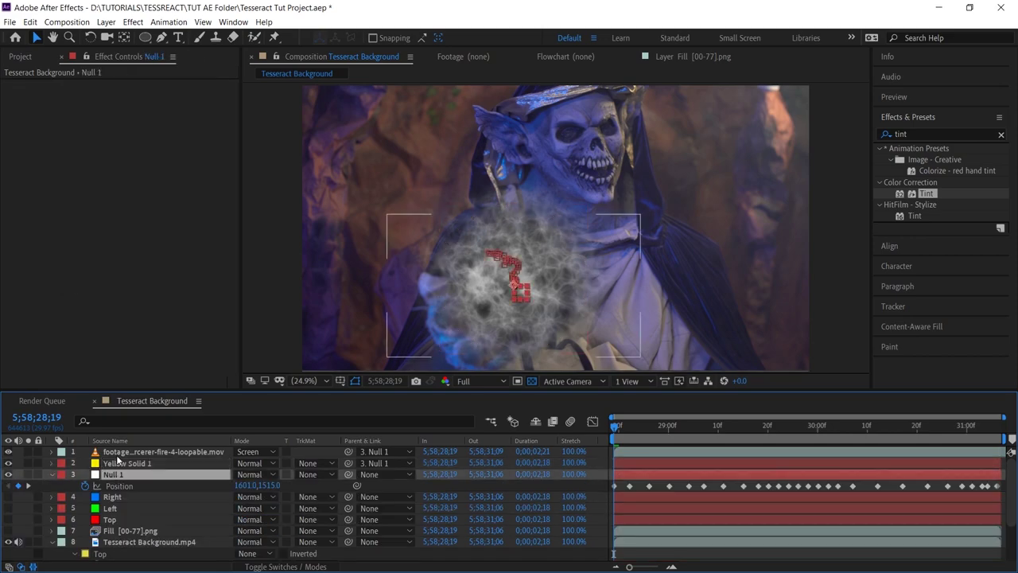
pyautogui.keyDown('shift'); pyautogui.click(118, 452); pyautogui.keyUp('shift')
pyautogui.hotkey('ctrl', 'shift', 'c')
pyautogui.click(543, 387)
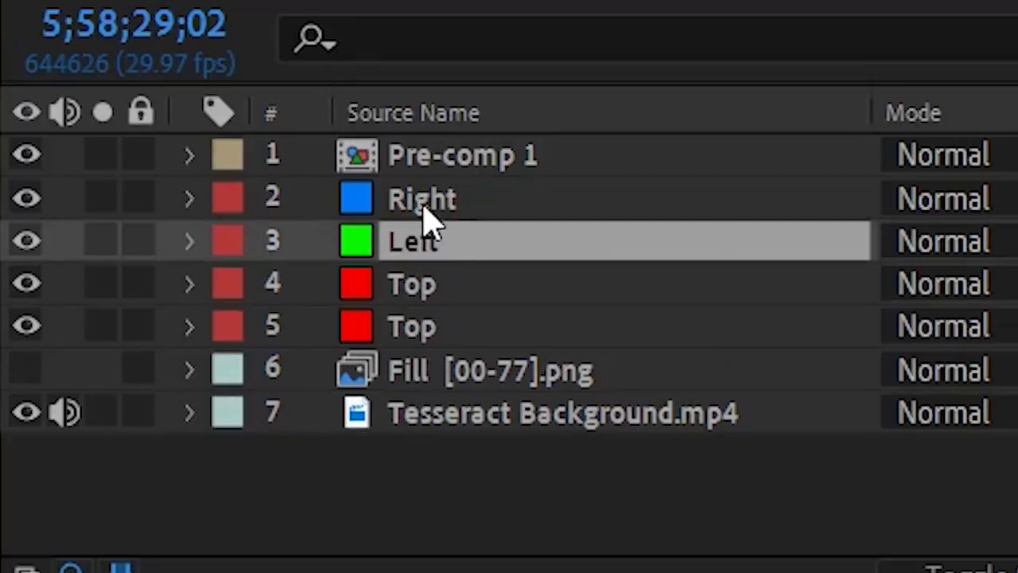
pyautogui.hotkey('ctrl', 'd')
# - Duplicate the Top, Left and Right solids, move them up, pre-compose as Pre-comp 2 and open it
pyautogui.click(424, 200)
pyautogui.hotkey('ctrl', 'd')
pyautogui.keyDown('ctrl'); pyautogui.click(422, 284); pyautogui.keyUp('ctrl')
pyautogui.keyDown('ctrl'); pyautogui.click(422, 370); pyautogui.keyUp('ctrl')
pyautogui.moveTo(422, 370); pyautogui.dragTo(427, 157)
pyautogui.hotkey('ctrl', 'shift', 'c')
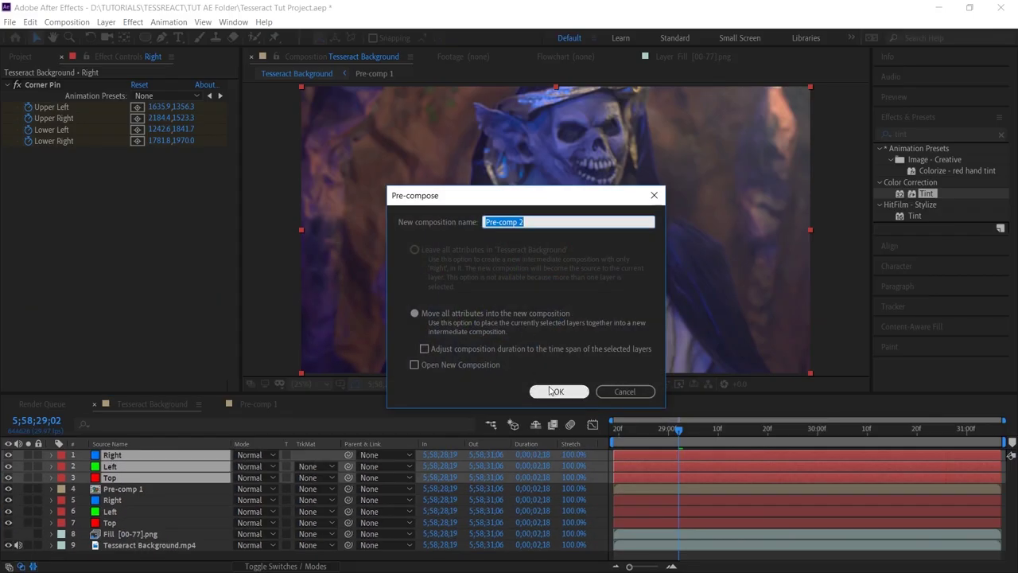
pyautogui.click(557, 392)
pyautogui.doubleClick(119, 454)
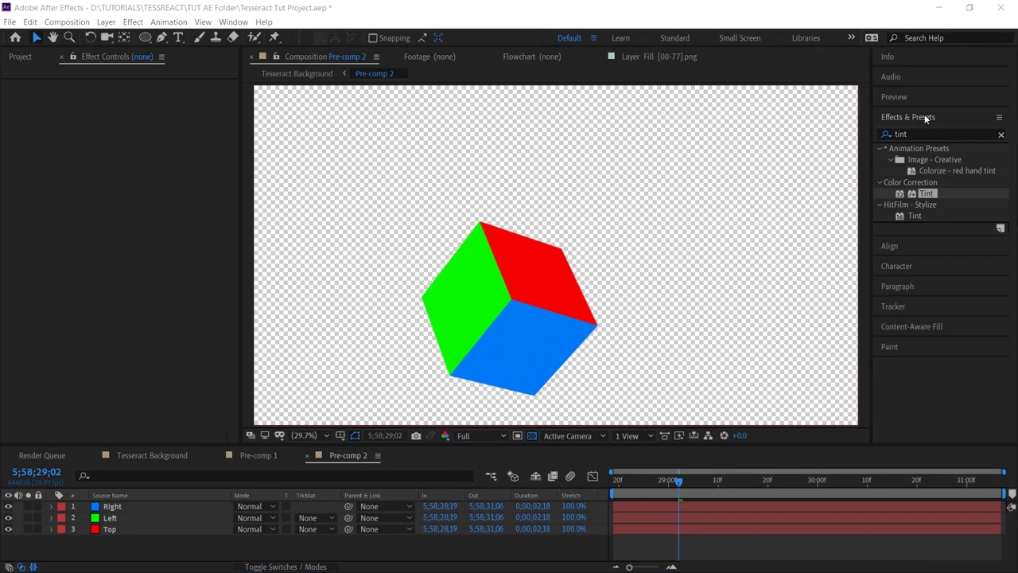
# - Apply Gradient Ramp to the Right face and paste it onto the Left and Top faces
pyautogui.write('ramp')
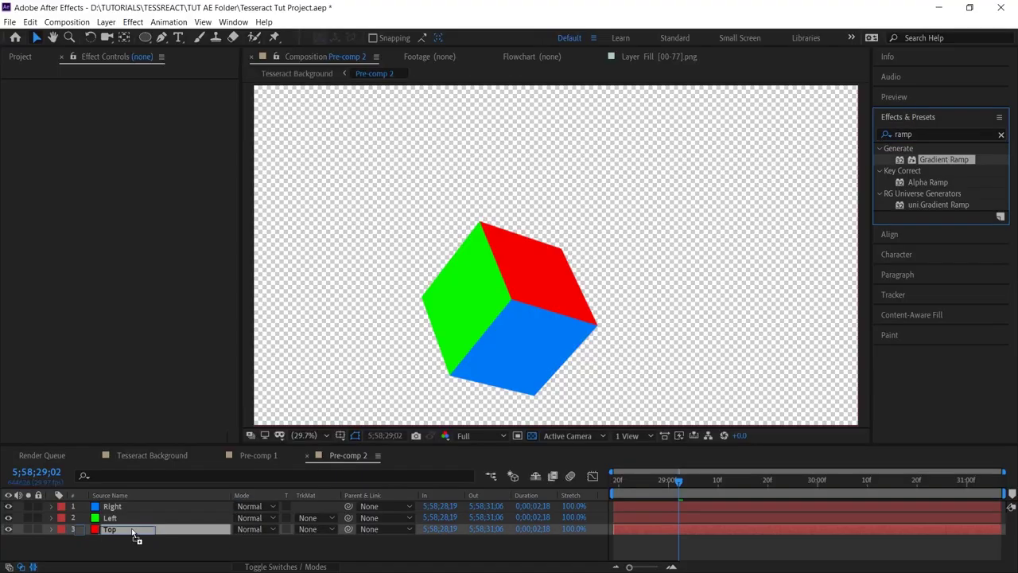
pyautogui.click(112, 506)
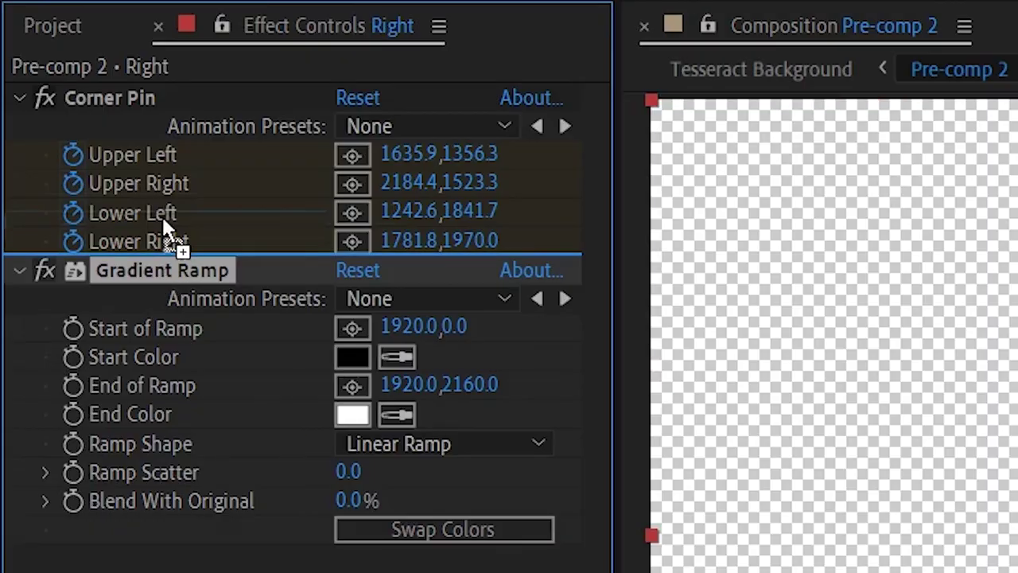
pyautogui.moveTo(169, 100); pyautogui.dragTo(170, 100)
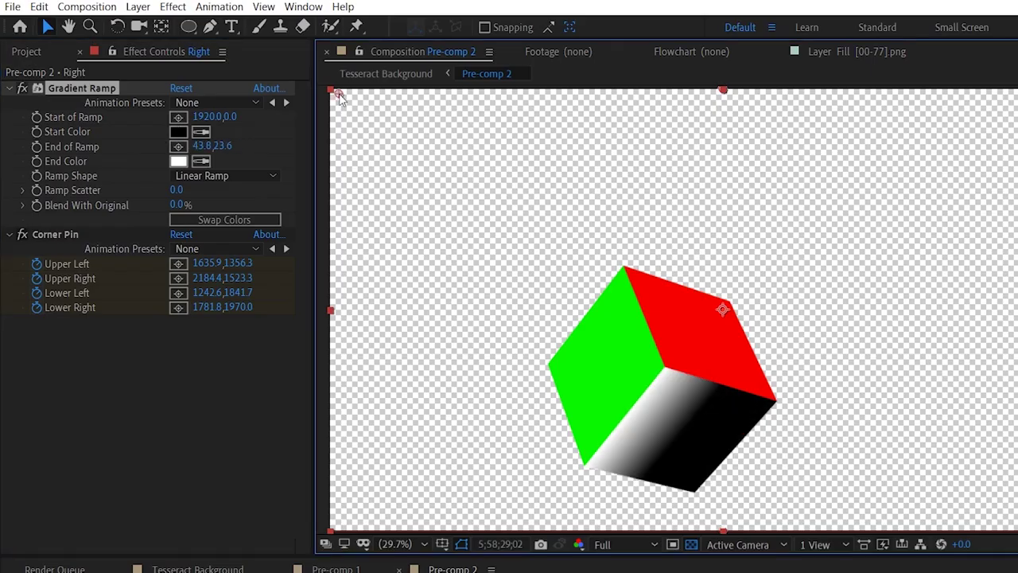
pyautogui.scroll(-2, 736, 189)
pyautogui.scroll(3, 735, 189)
pyautogui.hotkey('ctrl', 'Down')
pyautogui.hotkey('ctrl', 'v')
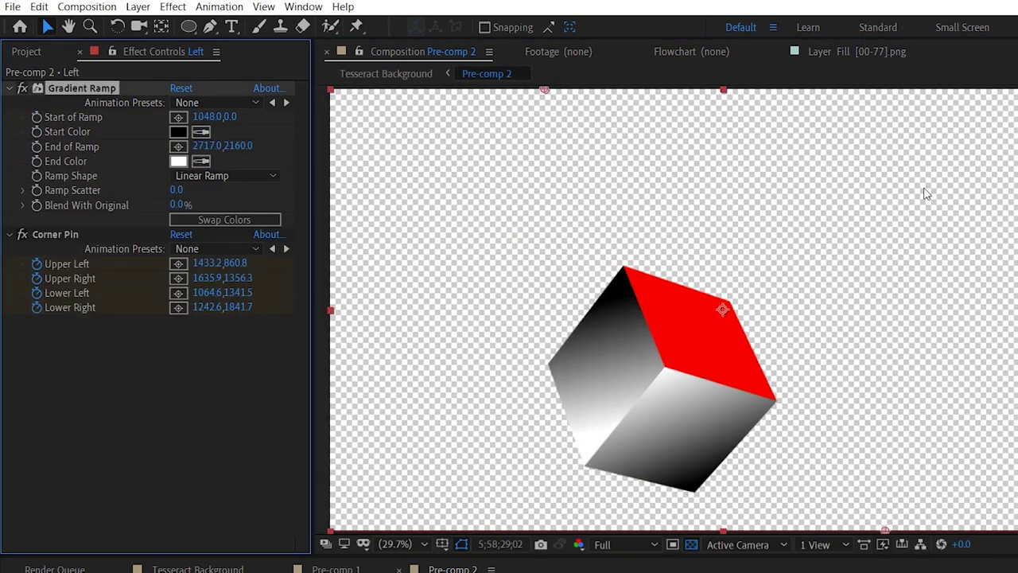
pyautogui.hotkey('ctrl', 'Down')
pyautogui.hotkey('ctrl', 'v')
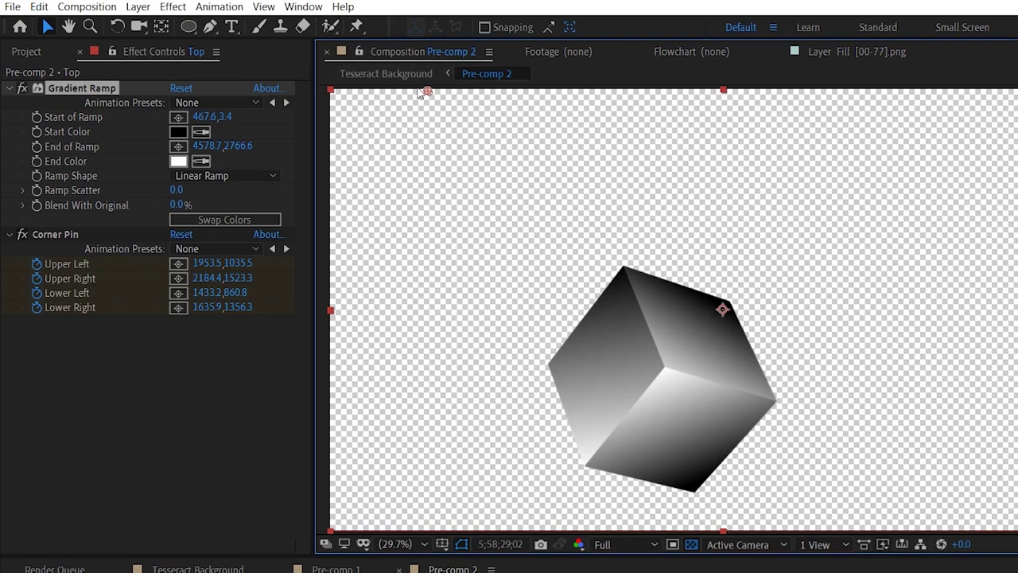
# - Create a new solid layer coloured 50% grey
pyautogui.click(225, 220)
pyautogui.click(137, 6)
pyautogui.moveTo(151, 24)
pyautogui.click(445, 40)
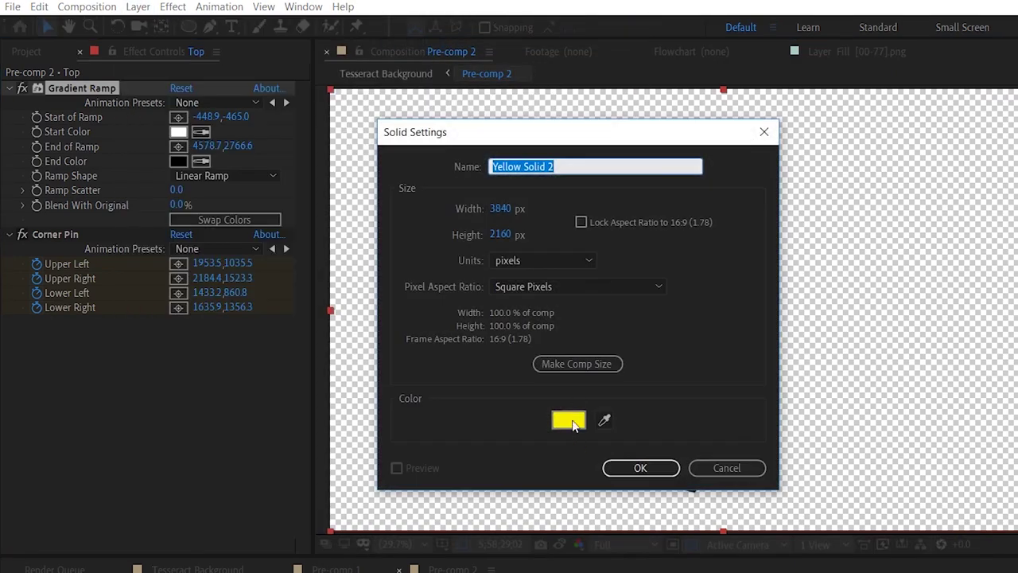
pyautogui.click(569, 420)
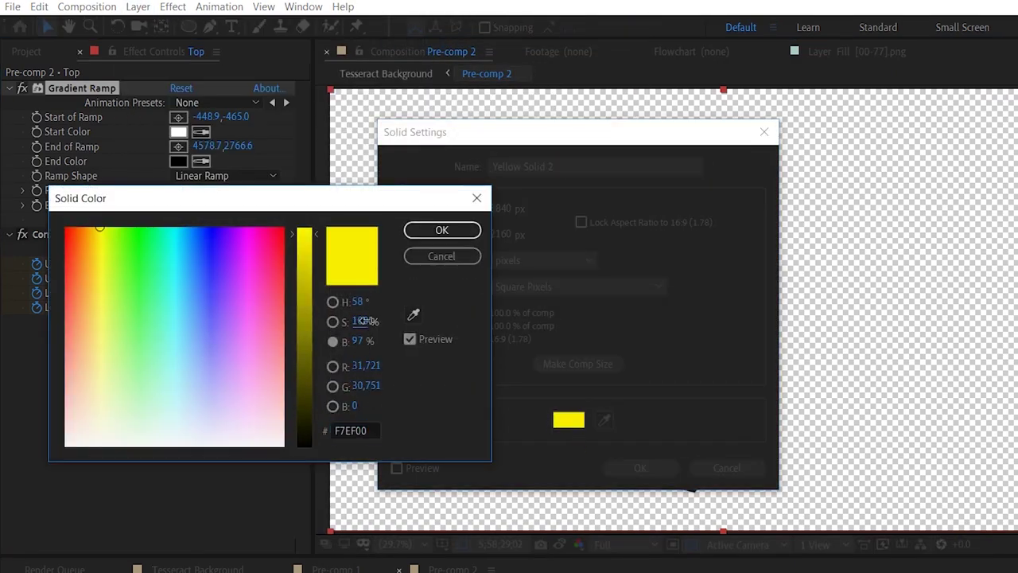
pyautogui.write('50')
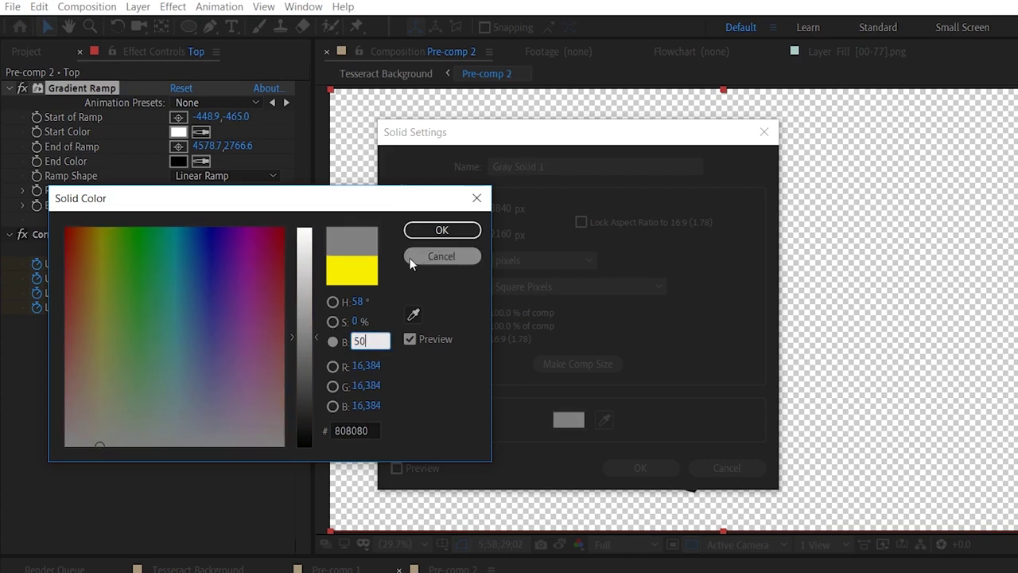
pyautogui.click(442, 230)
pyautogui.click(640, 468)
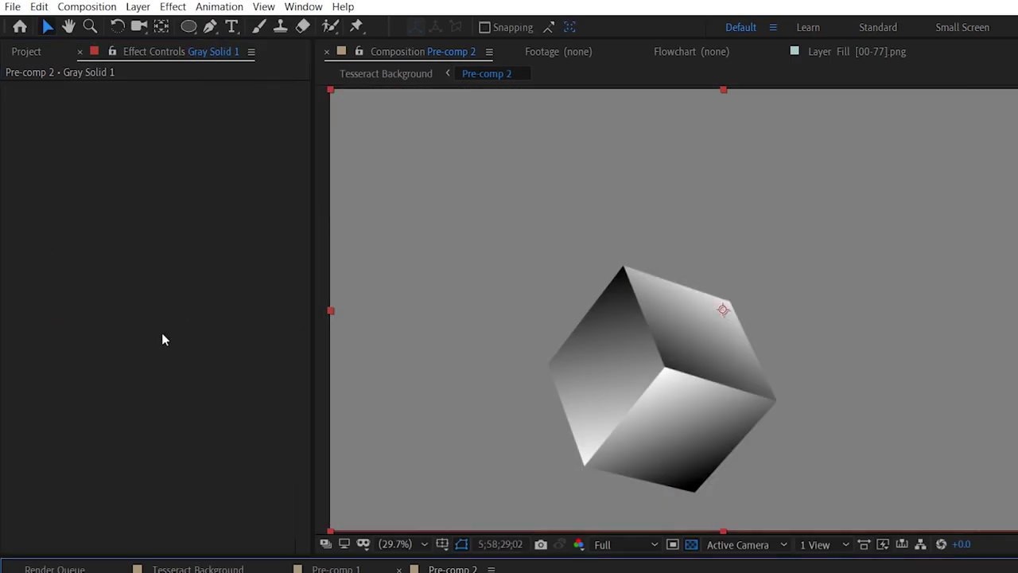
# - Add a new adjustment layer to the comp
pyautogui.click(136, 6)
pyautogui.moveTo(147, 28)
pyautogui.click(445, 125)
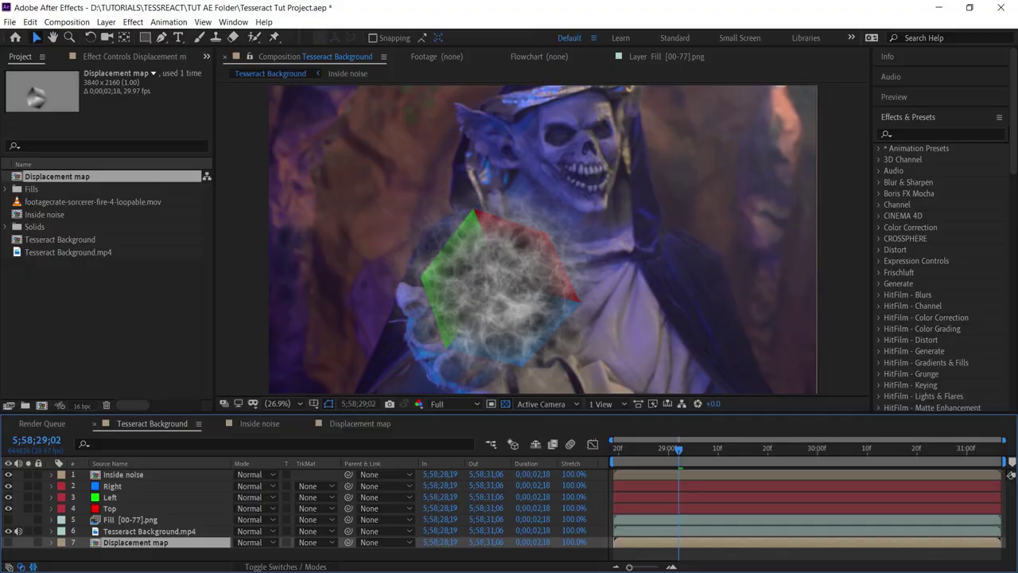
# - Displace Inside noise with the Displacement map layer, max displacements 185 horizontal and 121 vertical
pyautogui.write('Displacement Map')
pyautogui.click(952, 158)
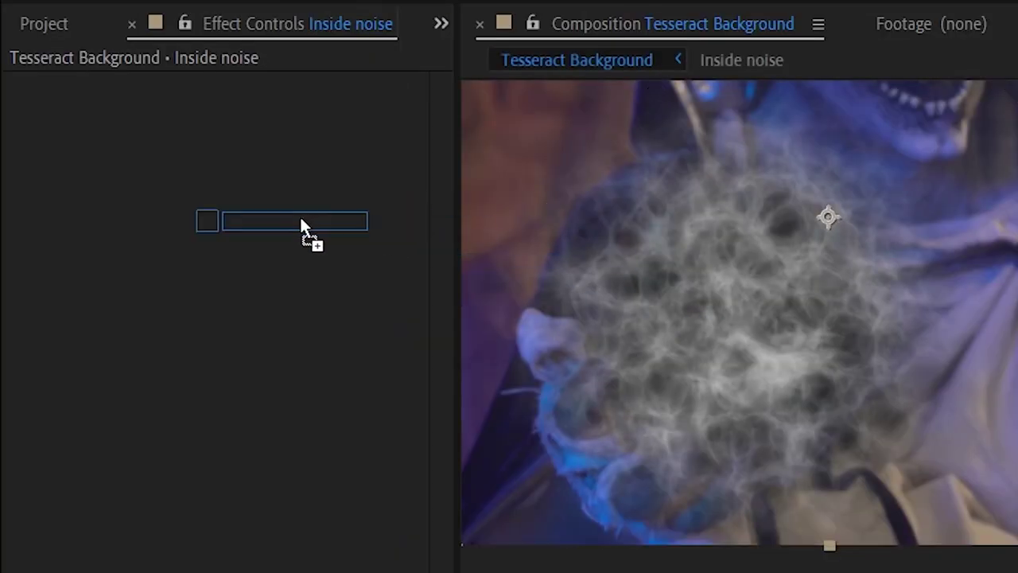
pyautogui.moveTo(300, 215); pyautogui.dragTo(299, 214)
pyautogui.click(295, 131)
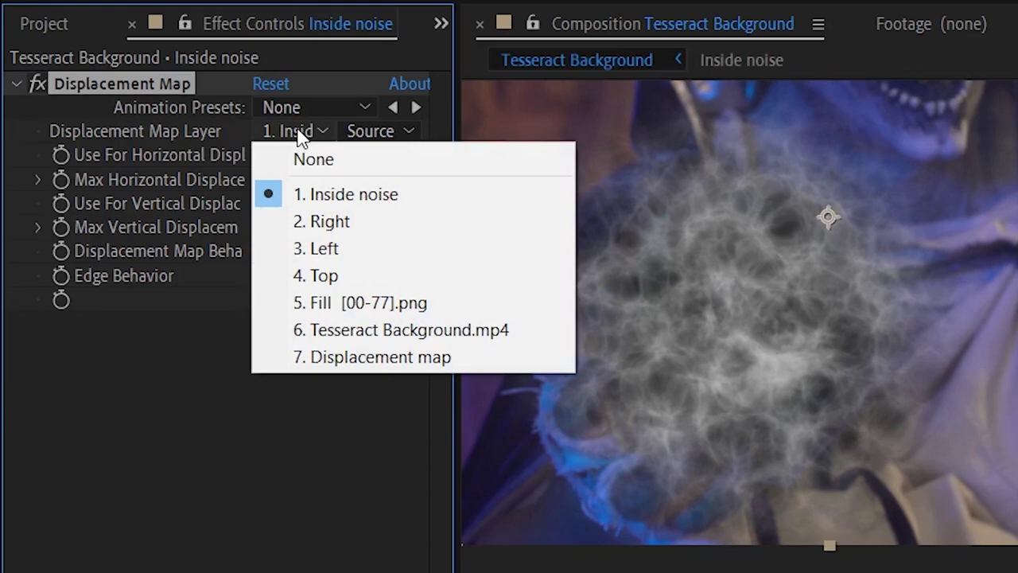
pyautogui.click(361, 355)
pyautogui.moveTo(271, 178); pyautogui.dragTo(382, 178)
pyautogui.moveTo(271, 227); pyautogui.dragTo(247, 226)
pyautogui.moveTo(271, 178); pyautogui.dragTo(307, 175)
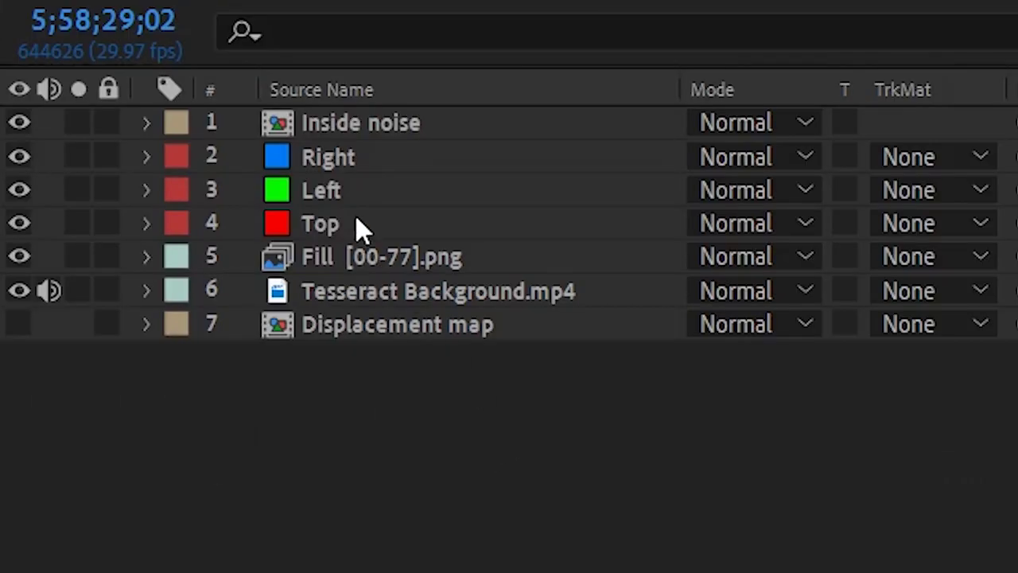
# - Duplicate the Right, Left and Top face layers and move the three copies to the top
pyautogui.click(355, 224)
pyautogui.hotkey('ctrl', 'd')
pyautogui.click(319, 191)
pyautogui.hotkey('ctrl', 'd')
pyautogui.click(336, 157)
pyautogui.hotkey('ctrl', 'd')
pyautogui.click(334, 291)
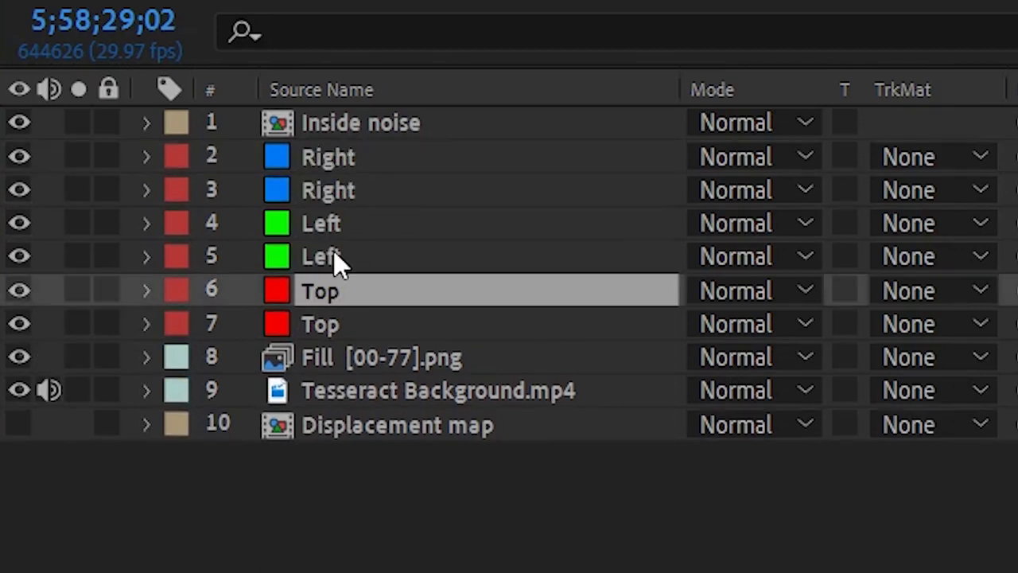
pyautogui.keyDown('ctrl'); pyautogui.click(334, 253); pyautogui.keyUp('ctrl')
pyautogui.keyDown('ctrl'); pyautogui.click(344, 157); pyautogui.keyUp('ctrl')
pyautogui.hotkey('ctrl', 'shift', ']')
# - Pre-compose the face copies as 'Alpha Matte' and use it as Inside noise's alpha track matte
pyautogui.hotkey('ctrl', 'shift', 'c')
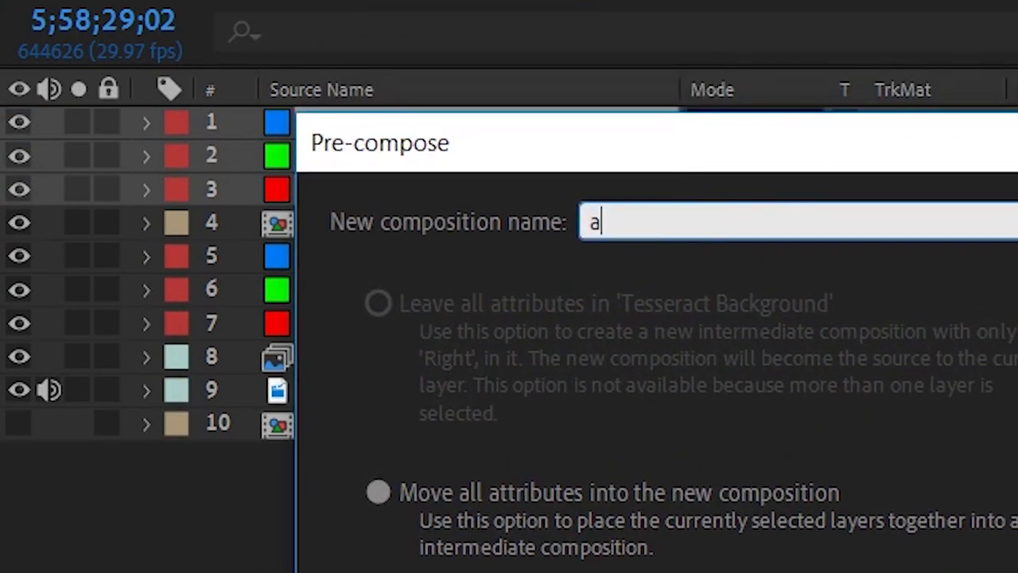
pyautogui.write('Alpha Matte')
pyautogui.press('Return')
pyautogui.click(931, 157)
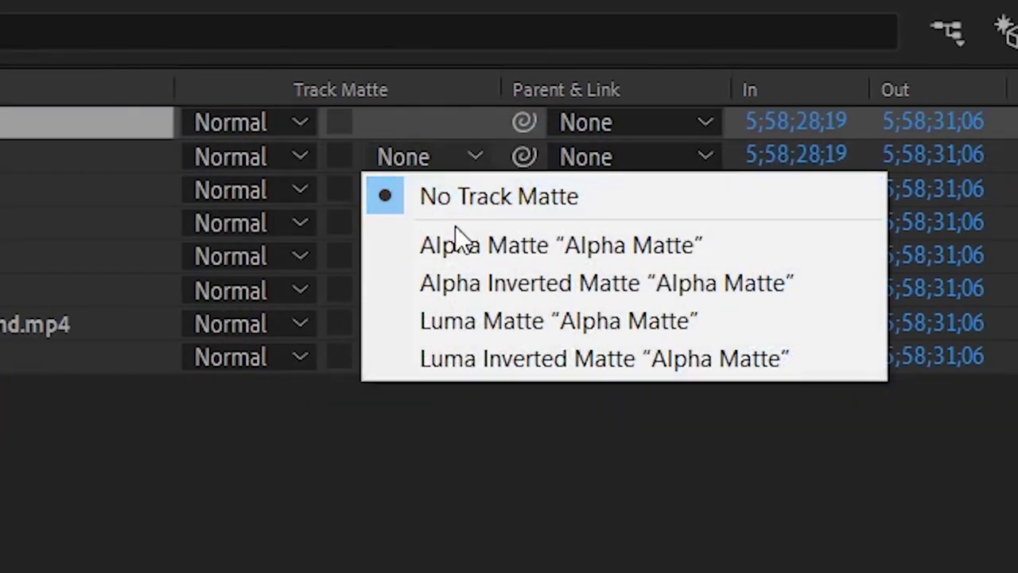
pyautogui.click(964, 241)
pyautogui.click(80, 157)
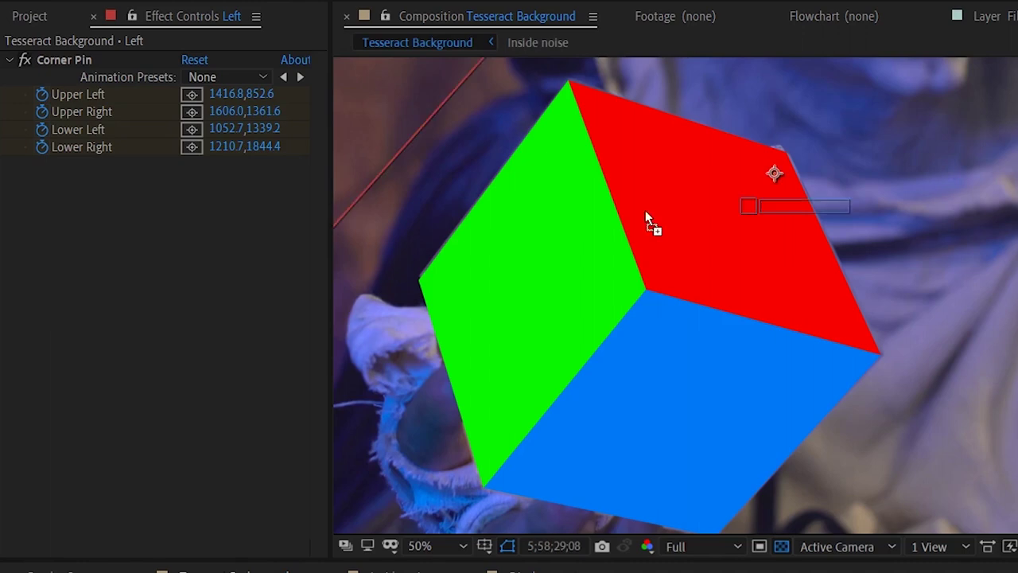
# - Give the Left face Turbulent Noise: Dynamic, inverted, contrast 166, non-uniform scale 457.1 × 352.6
pyautogui.moveTo(140, 211); pyautogui.dragTo(91, 56)
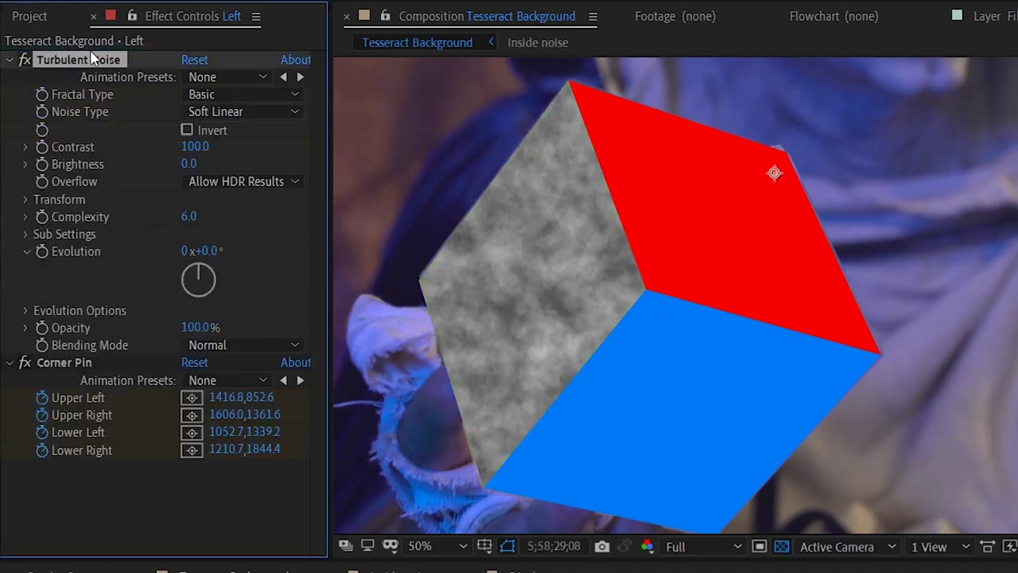
pyautogui.click(199, 99)
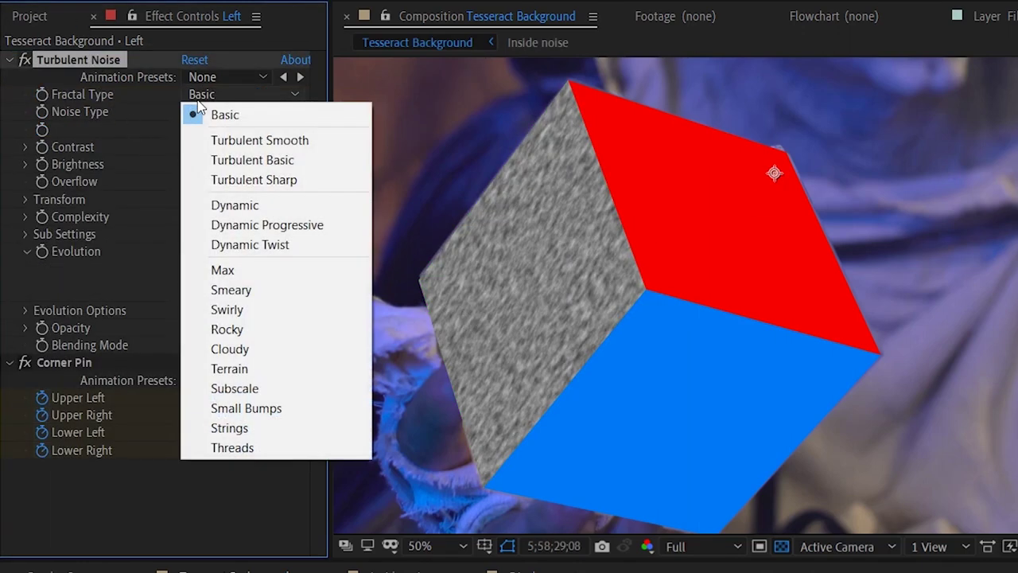
pyautogui.click(242, 205)
pyautogui.click(213, 133)
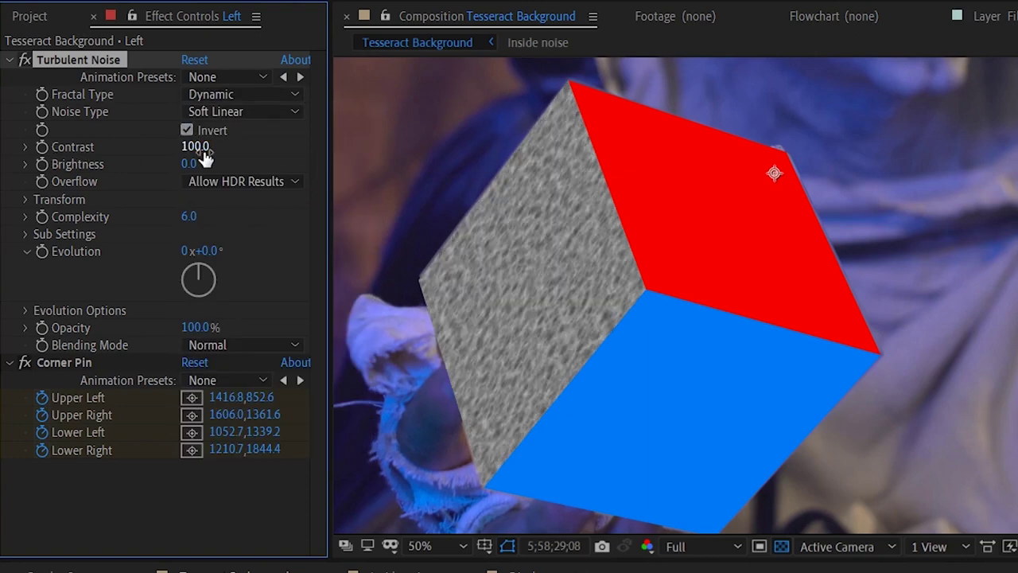
pyautogui.moveTo(271, 151); pyautogui.dragTo(270, 149)
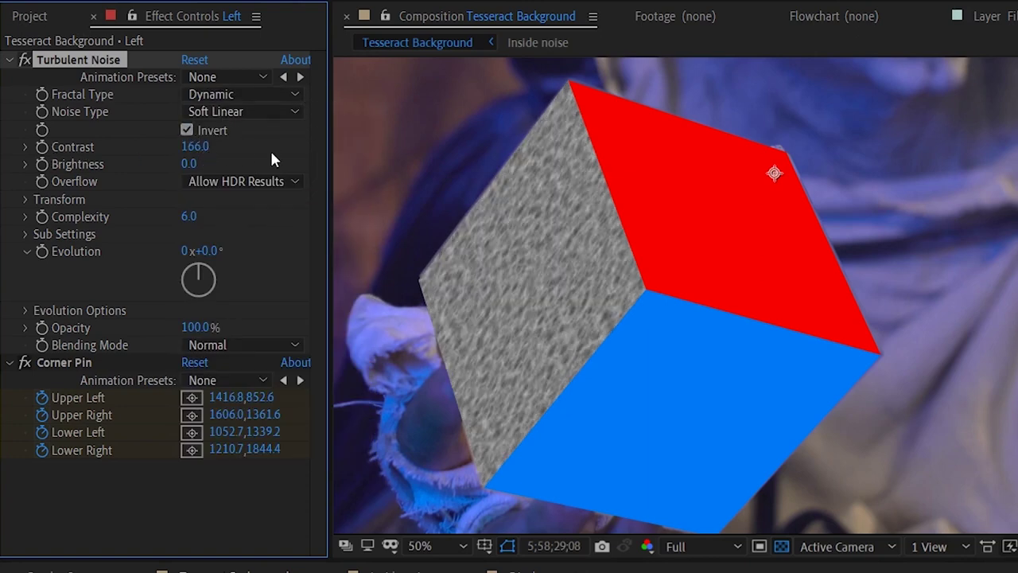
pyautogui.click(26, 164)
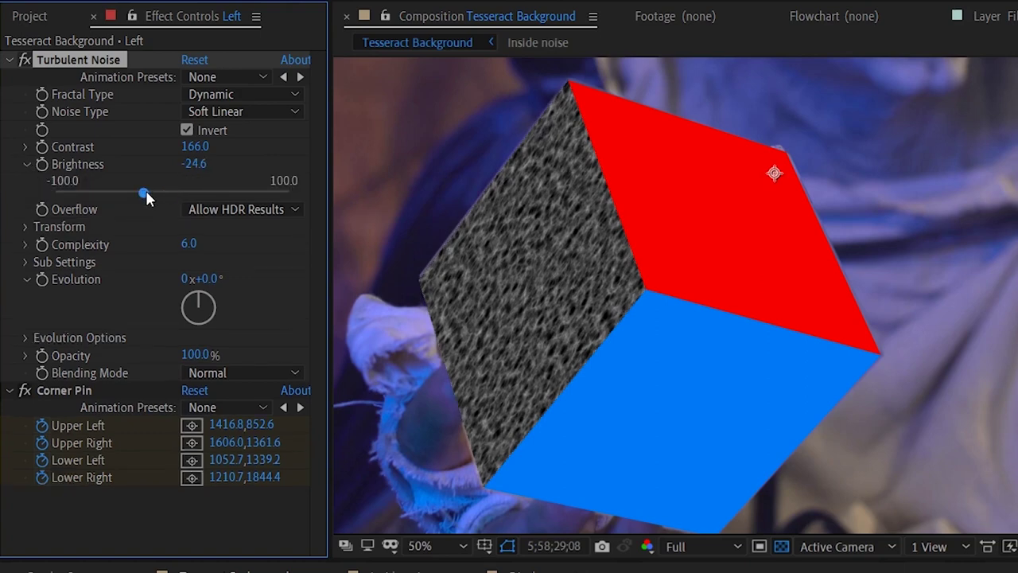
pyautogui.click(26, 164)
pyautogui.click(23, 202)
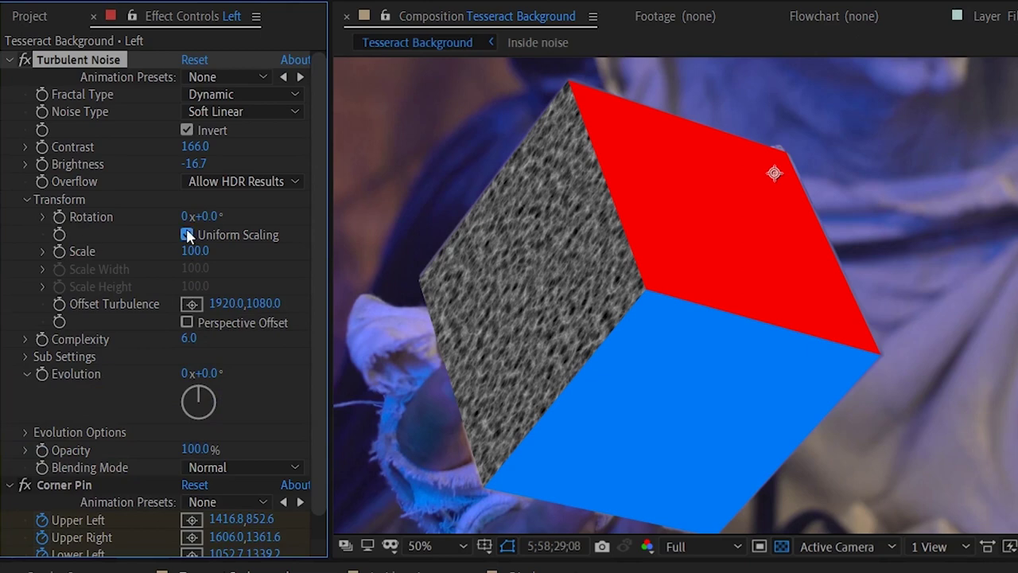
pyautogui.click(187, 235)
pyautogui.moveTo(160, 296); pyautogui.dragTo(205, 297)
pyautogui.moveTo(104, 343); pyautogui.dragTo(198, 342)
pyautogui.moveTo(205, 297); pyautogui.dragTo(237, 300)
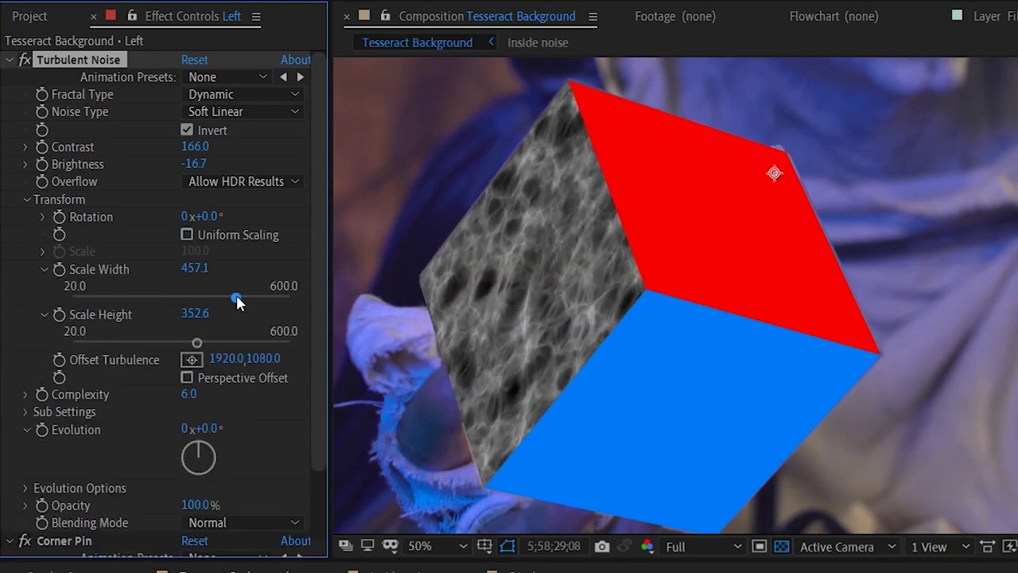
# - Copy the noise to the Right face before Corner Pin, with offset turbulence 3117
pyautogui.click(87, 60)
pyautogui.hotkey('ctrl', 'c')
pyautogui.hotkey('ctrl', 'Down')
pyautogui.hotkey('ctrl', 'v')
pyautogui.moveTo(80, 164); pyautogui.dragTo(98, 44)
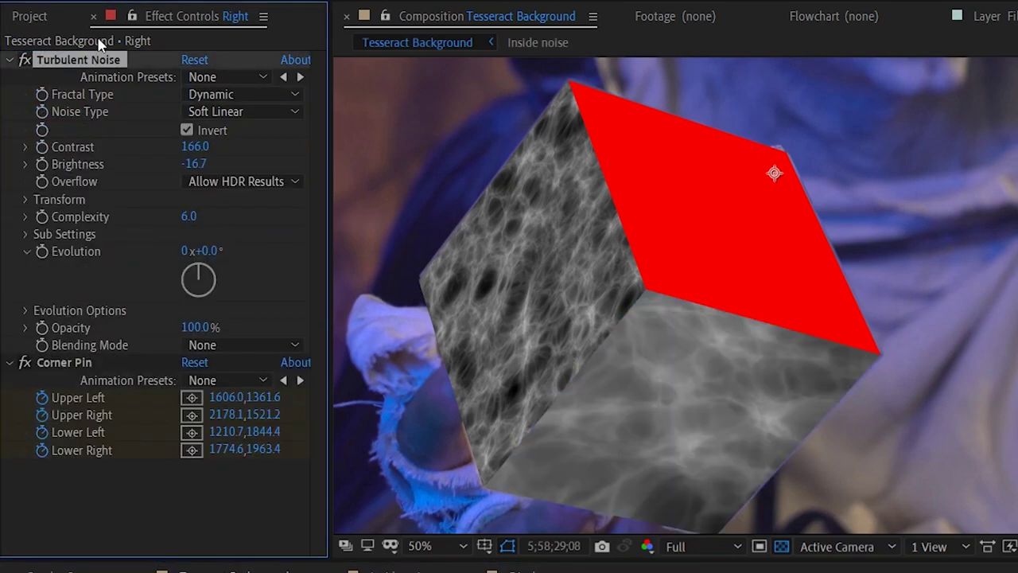
pyautogui.click(26, 200)
pyautogui.moveTo(226, 358); pyautogui.dragTo(271, 359)
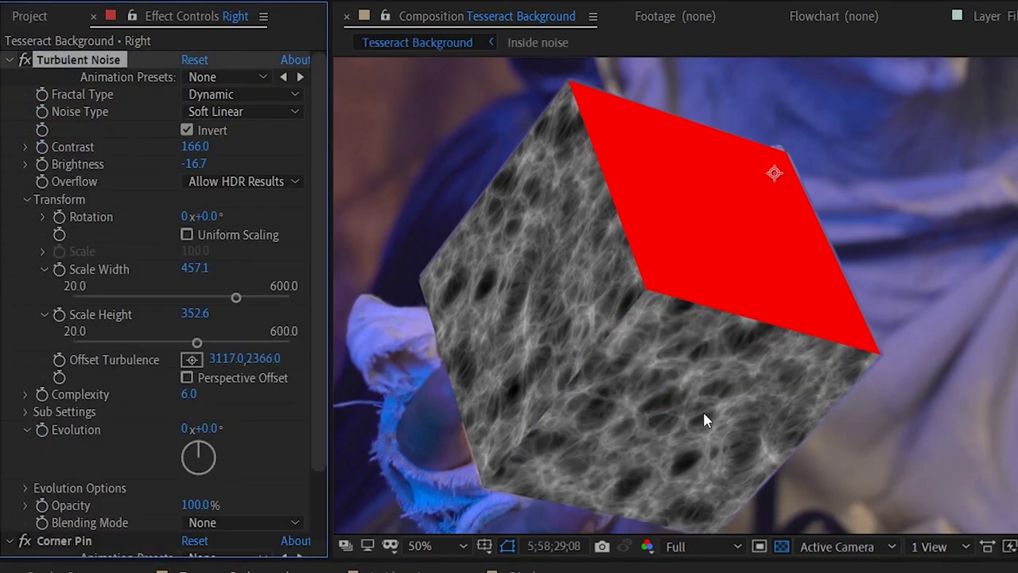
# - Paste the noise onto the Top face before Corner Pin with a different turbulence offset
pyautogui.hotkey('ctrl', 'Down')
pyautogui.hotkey('ctrl', 'v')
pyautogui.moveTo(80, 164); pyautogui.dragTo(87, 47)
pyautogui.click(26, 200)
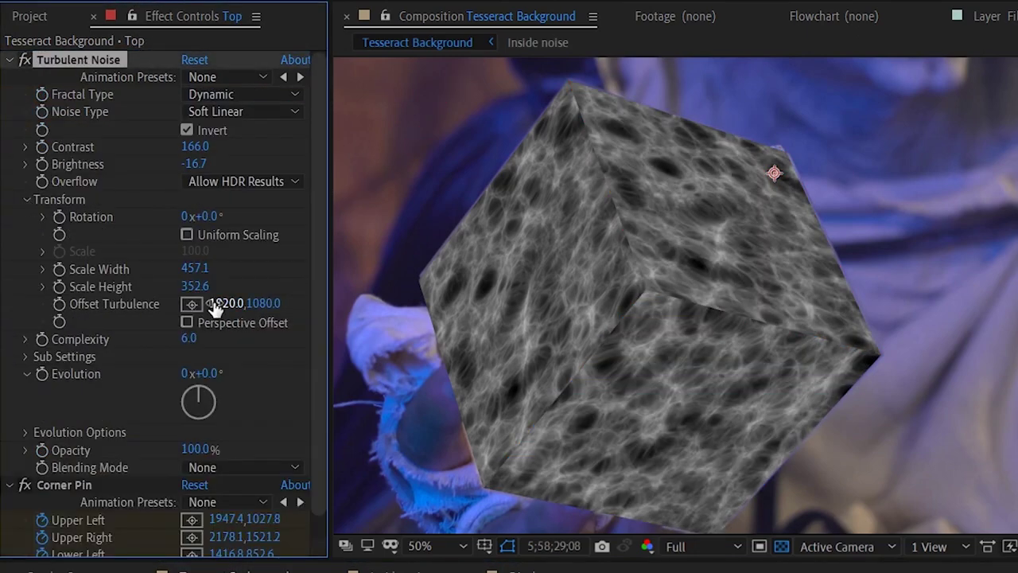
pyautogui.moveTo(214, 308); pyautogui.dragTo(278, 376)
pyautogui.click(9, 60)
pyautogui.click(7, 77)
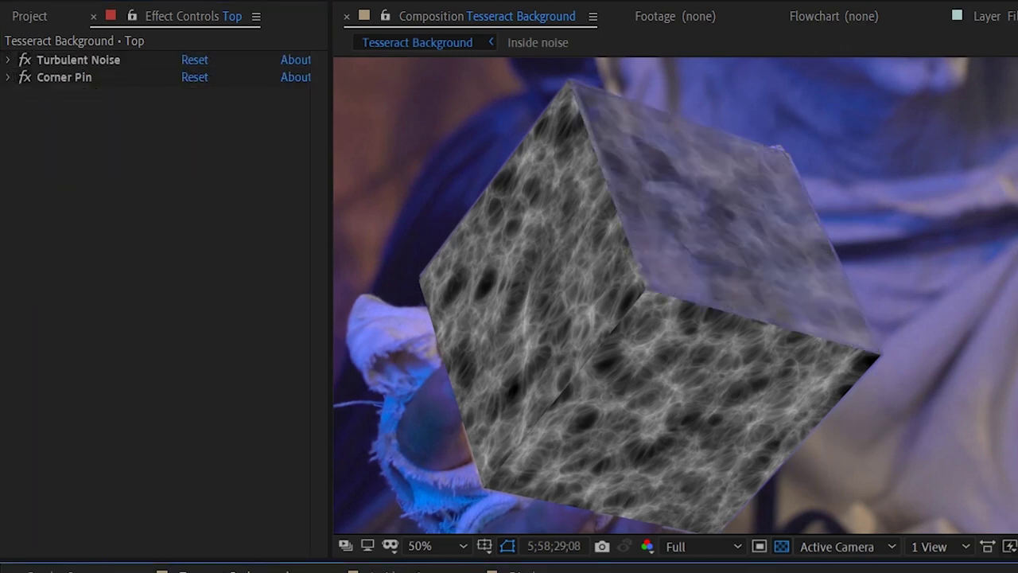
pyautogui.hotkey('ctrl', 'Up')
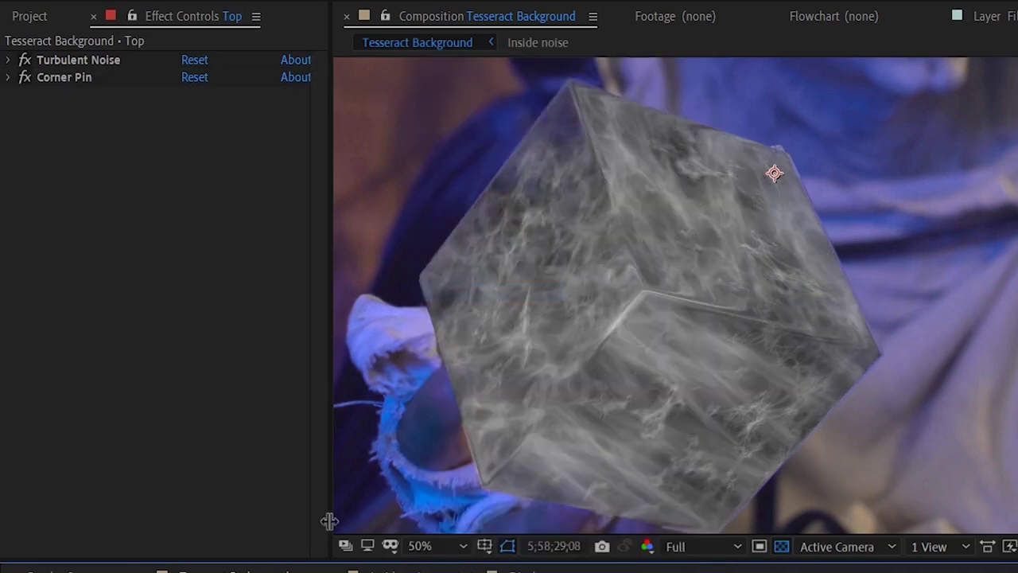
# - Pre-compose the Inside noise layer into a comp named 'Energy'
pyautogui.hotkey('ctrl', 'Down')
pyautogui.hotkey('ctrl', 'shift', 'c')
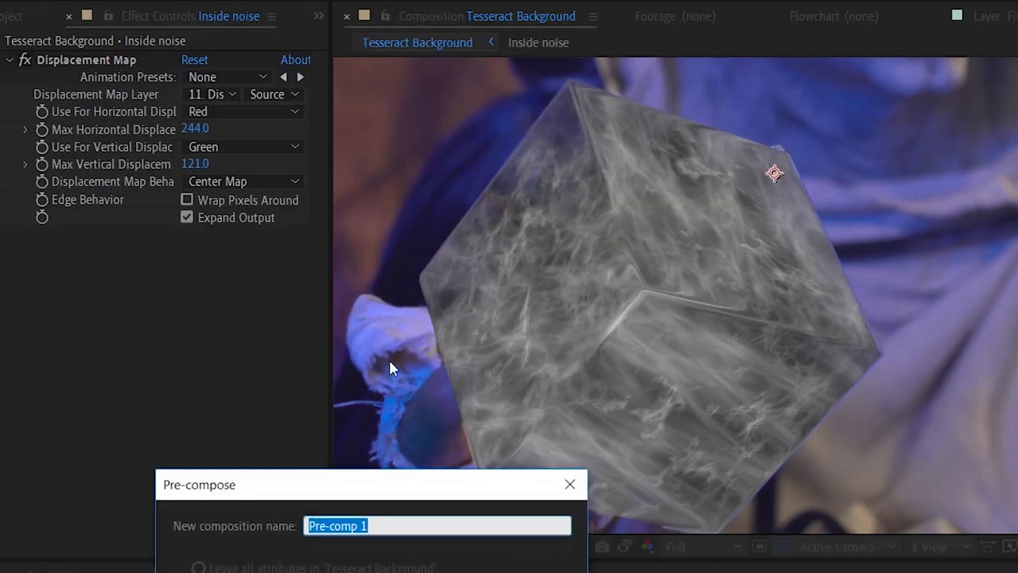
pyautogui.write('Energy')
pyautogui.click(465, 466)
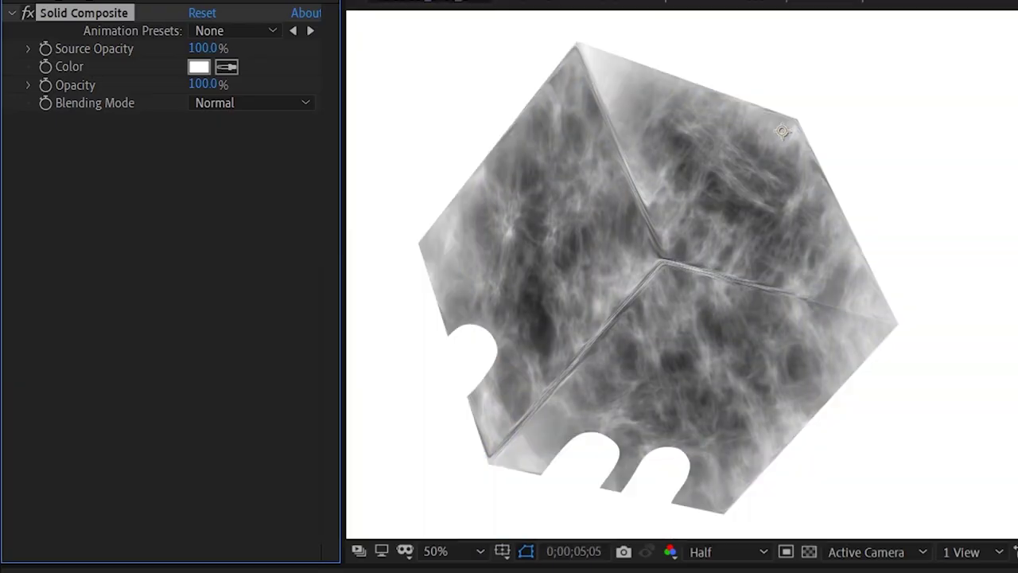
# - Set the Solid Composite colour to black (000000), then try Sharpen and remove it
pyautogui.click(198, 66)
pyautogui.write('000000')
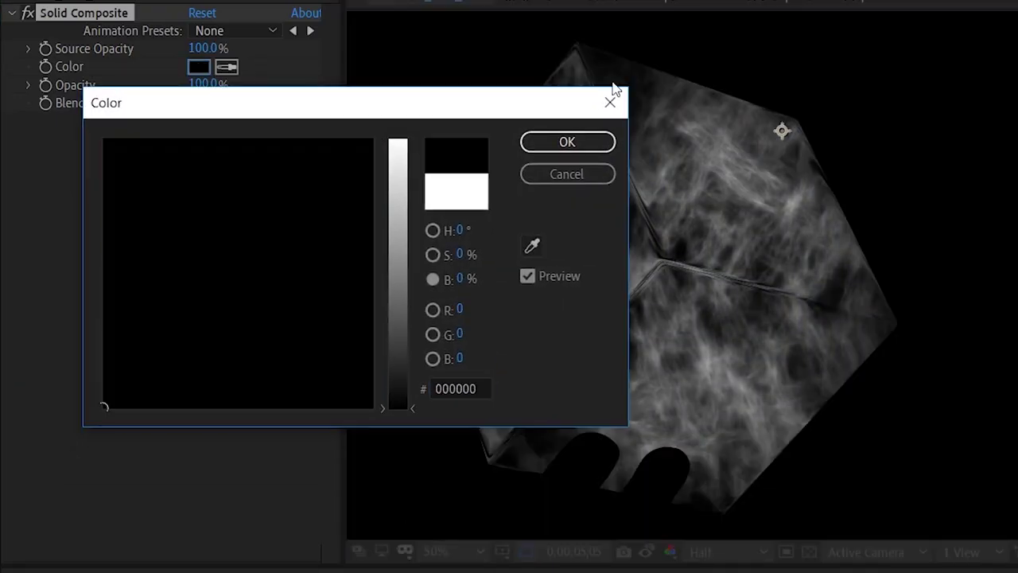
pyautogui.click(567, 145)
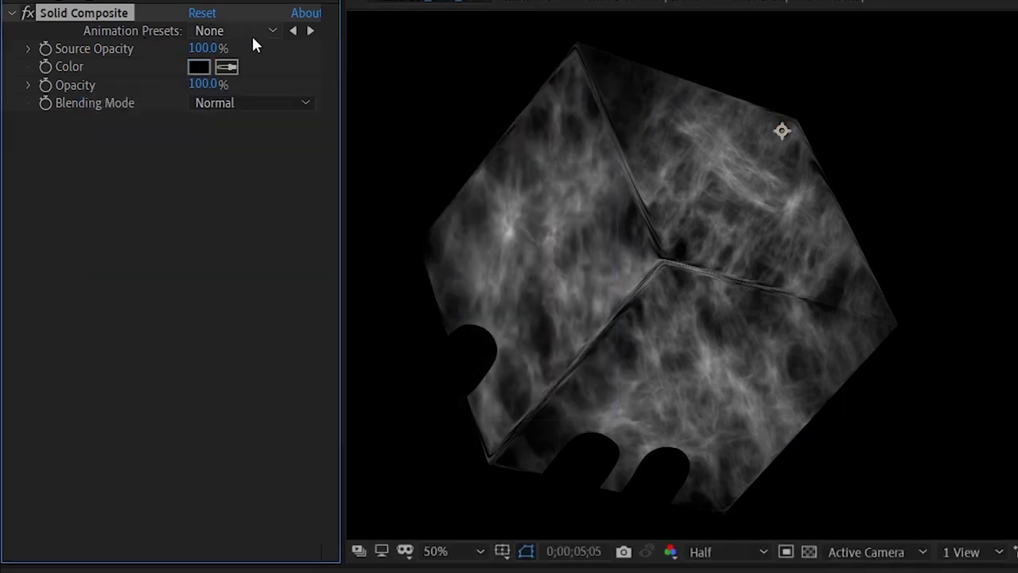
pyautogui.write('Sharpen')
pyautogui.doubleClick(530, 489)
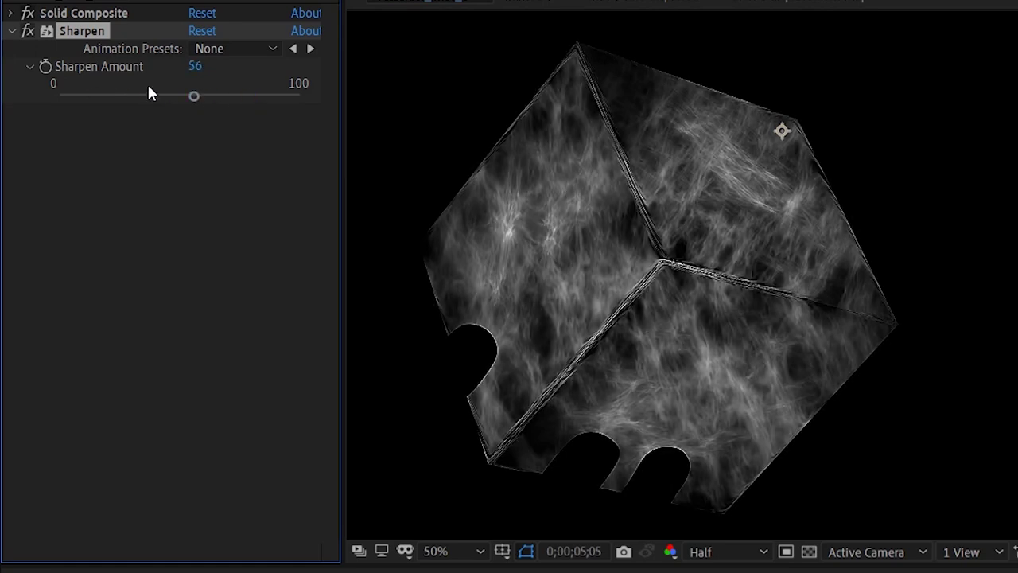
pyautogui.press('Delete')
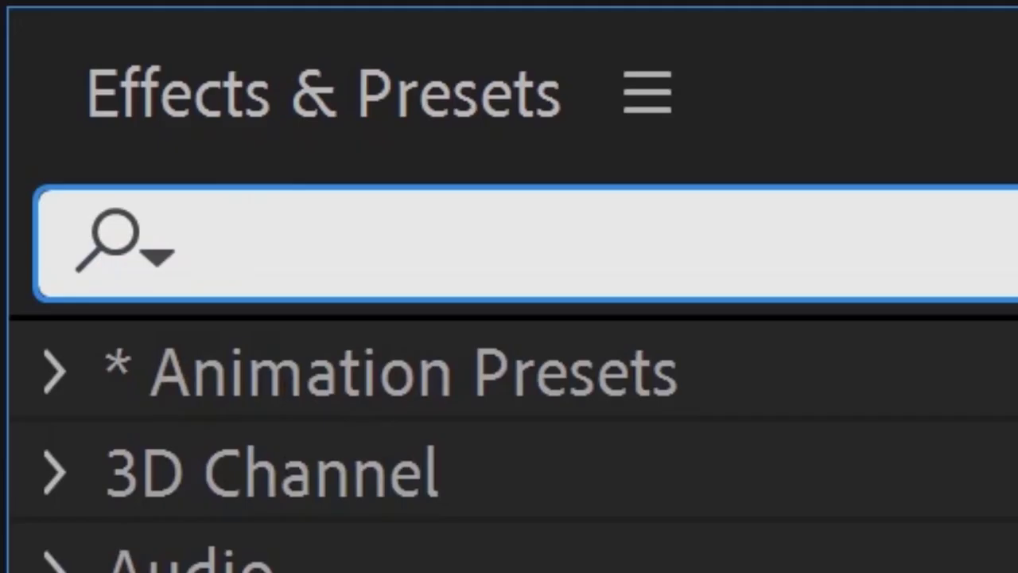
# - Add Glow with threshold about 50%, radius about 13 and intensity 0.2
pyautogui.write('Glow')
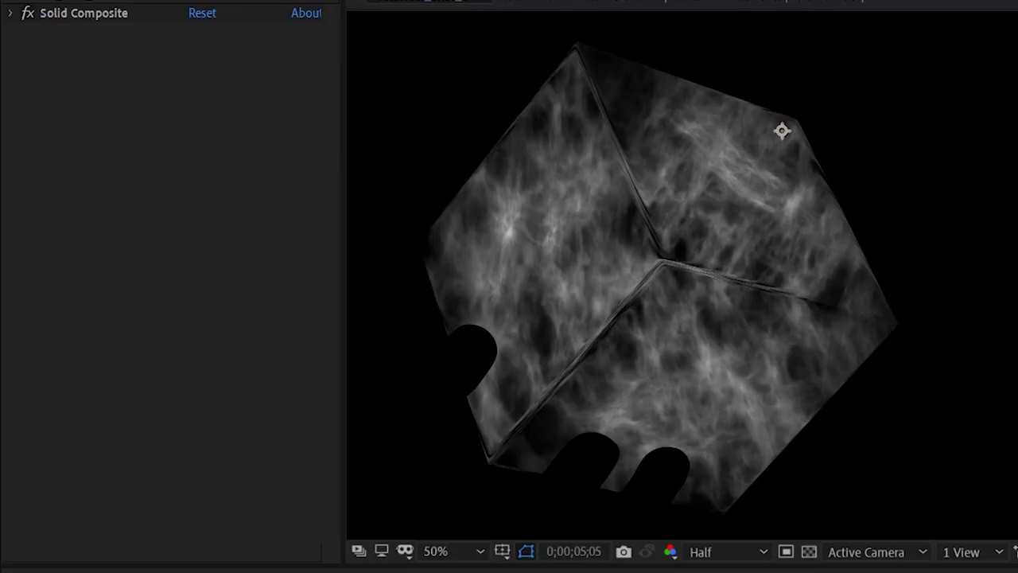
pyautogui.click(30, 102)
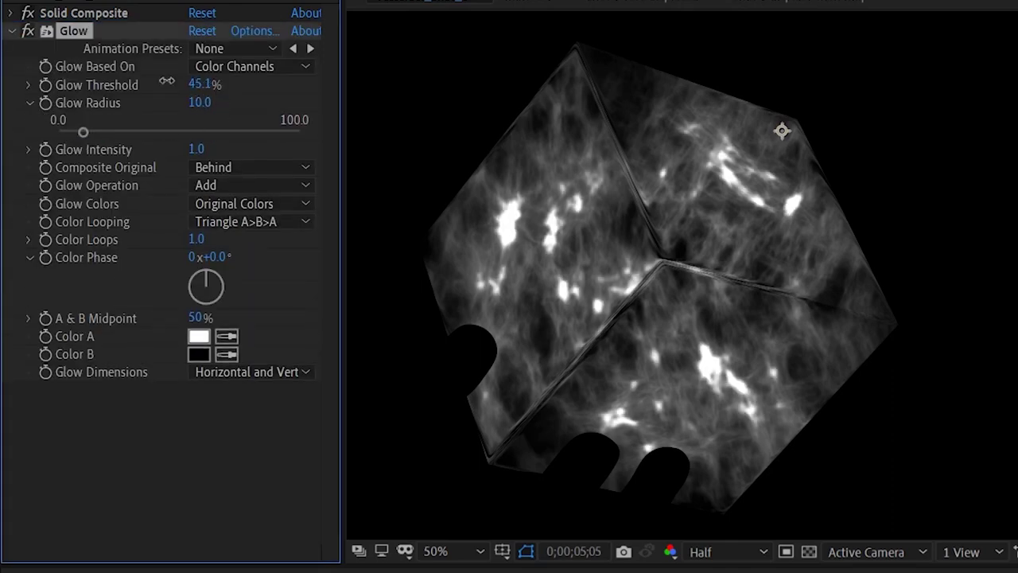
pyautogui.moveTo(84, 132)
pyautogui.mouseDown()
pyautogui.moveTo(32, 132)
pyautogui.moveTo(76, 132)
pyautogui.mouseUp()
pyautogui.click(30, 149)
pyautogui.moveTo(117, 180); pyautogui.dragTo(70, 181)
pyautogui.moveTo(203, 84); pyautogui.dragTo(225, 85)
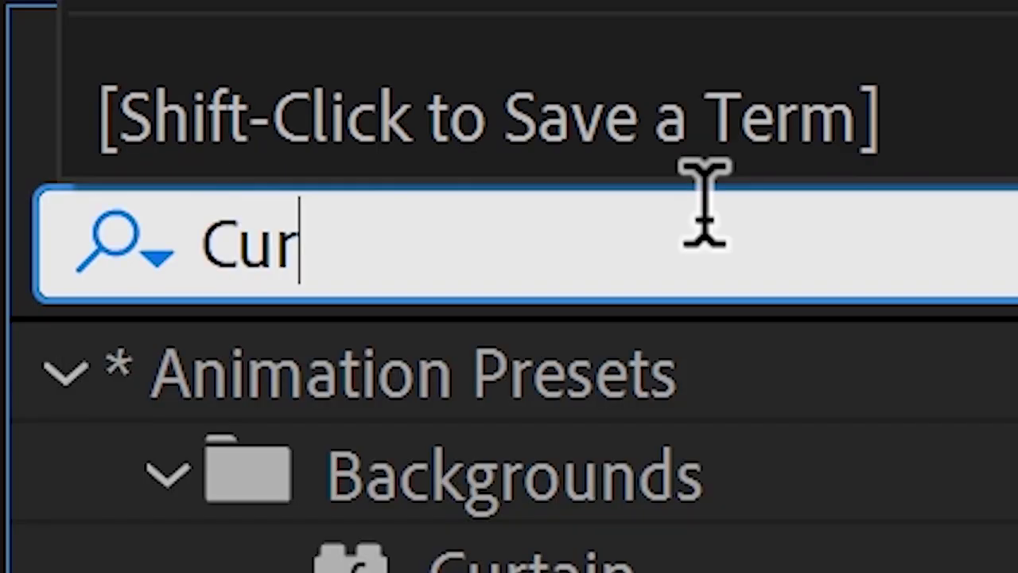
pyautogui.write('ves')
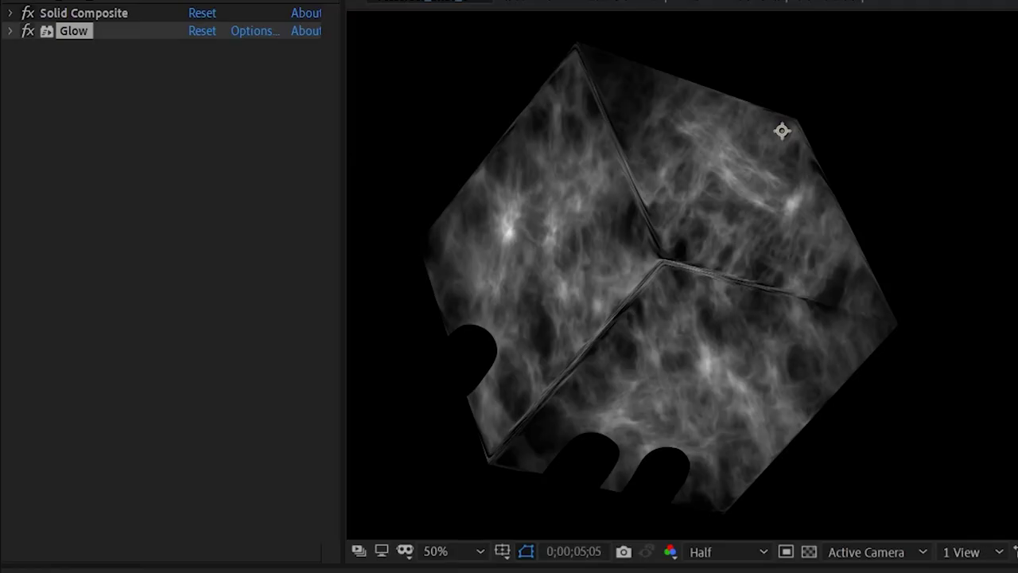
# - In Curves, raise the Blue channel and lower Green and Red to tint the cube blue
pyautogui.click(238, 84)
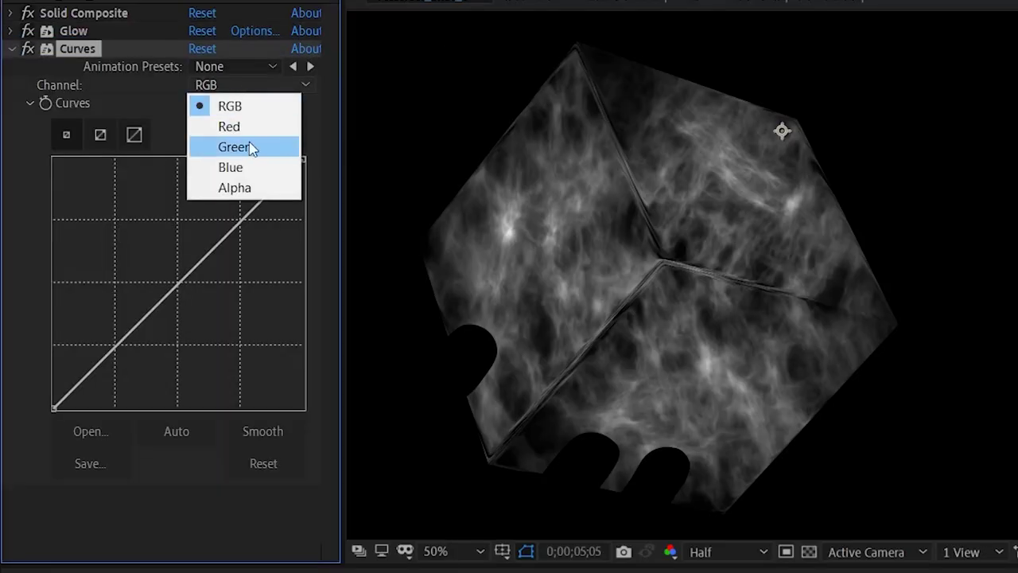
pyautogui.click(230, 168)
pyautogui.moveTo(172, 257); pyautogui.dragTo(119, 233)
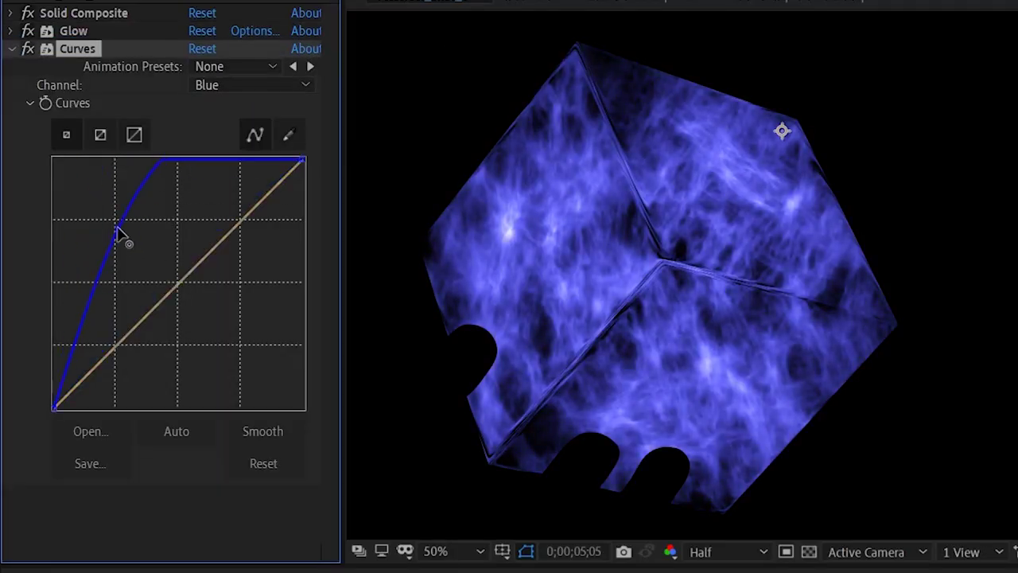
pyautogui.click(211, 84)
pyautogui.click(215, 146)
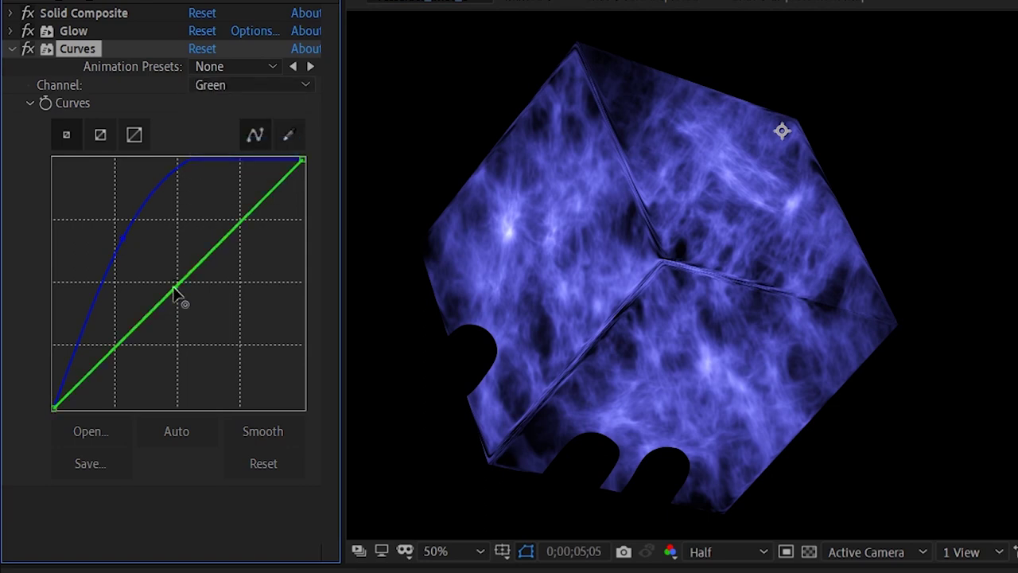
pyautogui.moveTo(176, 295); pyautogui.dragTo(200, 327)
pyautogui.click(211, 84)
pyautogui.click(229, 125)
# - Shape the combined RGB curve into a brightening S-curve
pyautogui.click(210, 84)
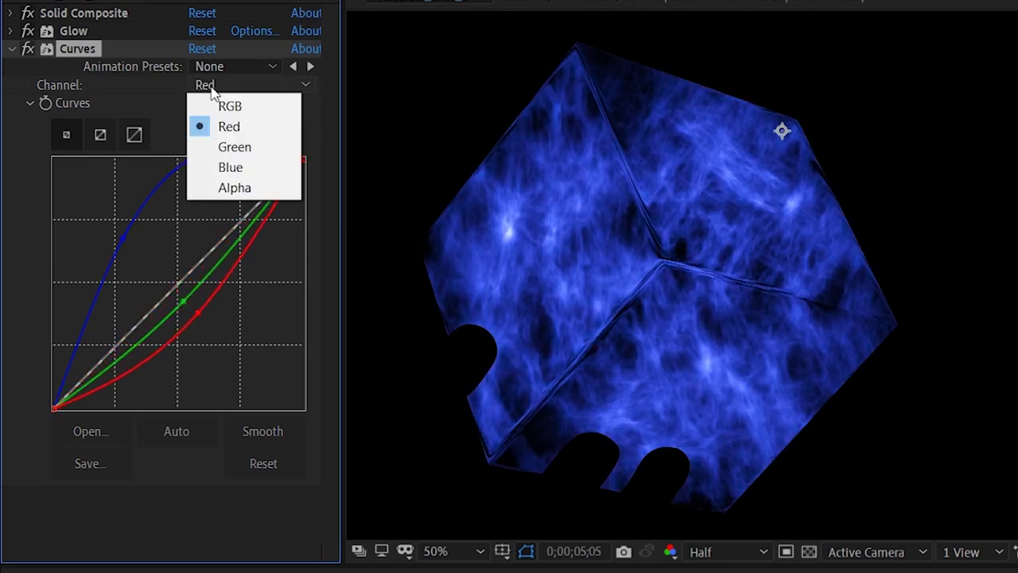
pyautogui.click(230, 106)
pyautogui.moveTo(239, 209); pyautogui.dragTo(227, 208)
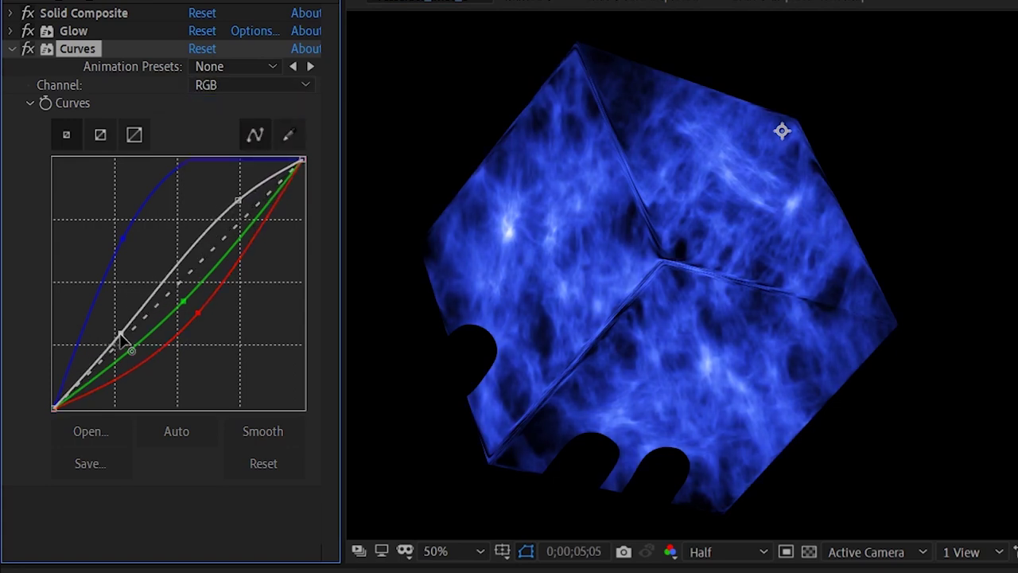
pyautogui.moveTo(120, 339); pyautogui.dragTo(127, 351)
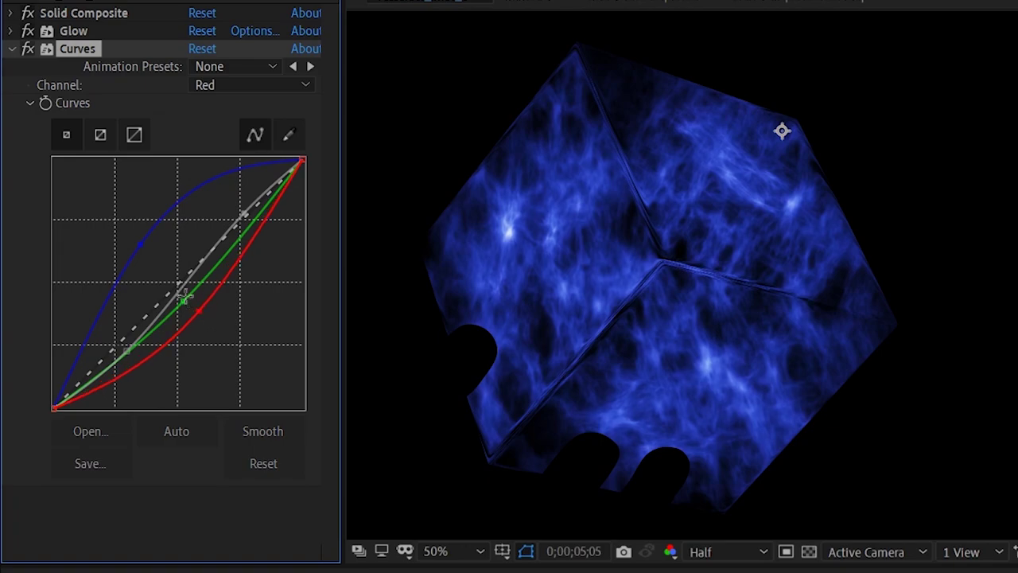
# - Add a second Glow with threshold about 8% and radius 319
pyautogui.write('Glow')
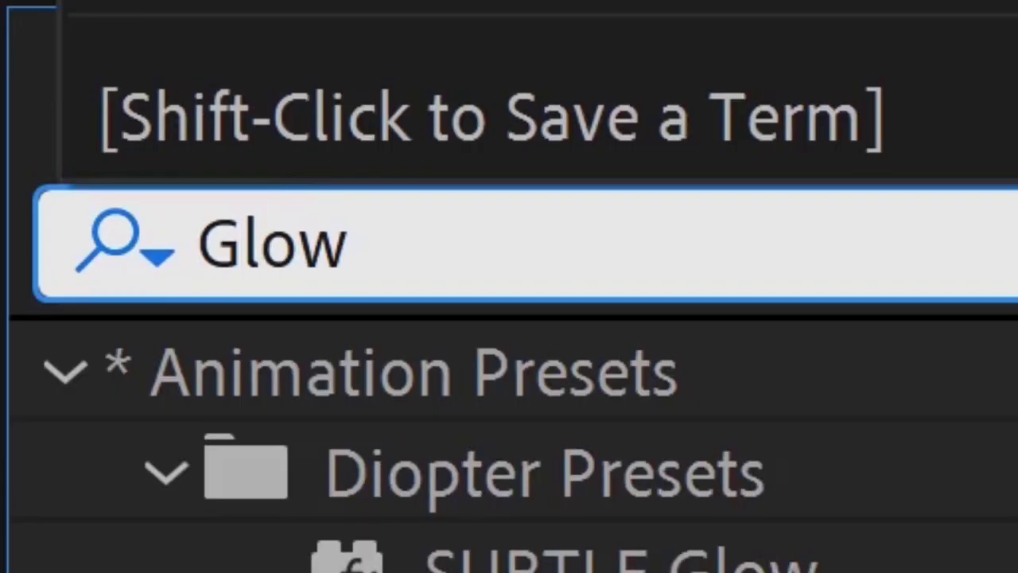
pyautogui.moveTo(204, 150); pyautogui.dragTo(78, 149)
pyautogui.click(29, 167)
pyautogui.moveTo(199, 167); pyautogui.dragTo(930, 198)
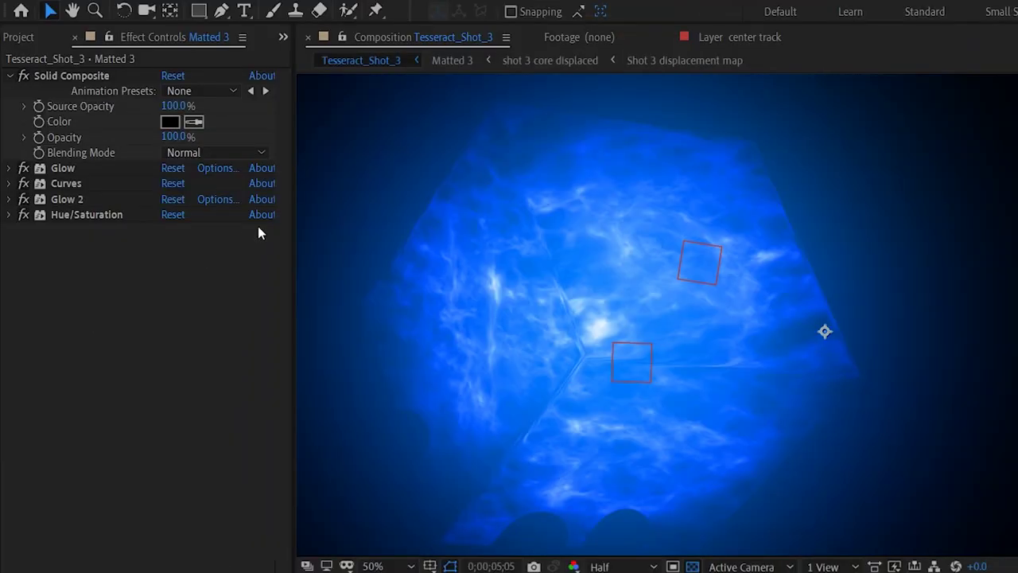
# - Remove the Hue/Saturation, Glow 2, Curves and Glow effects from the layer
pyautogui.click(91, 216)
pyautogui.press('Delete')
pyautogui.click(84, 198)
pyautogui.press('Delete')
pyautogui.click(77, 183)
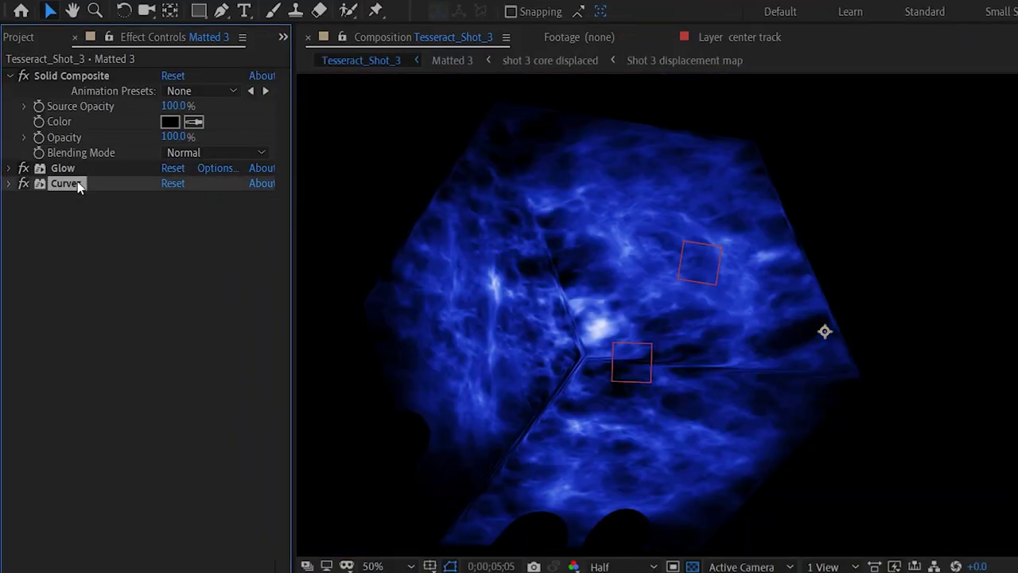
pyautogui.press('Delete')
pyautogui.click(70, 170)
pyautogui.press('Delete')
# - Add Levels with raised Input Black and a horizontal Fast Box Blur of radius 271
pyautogui.write('Curves')
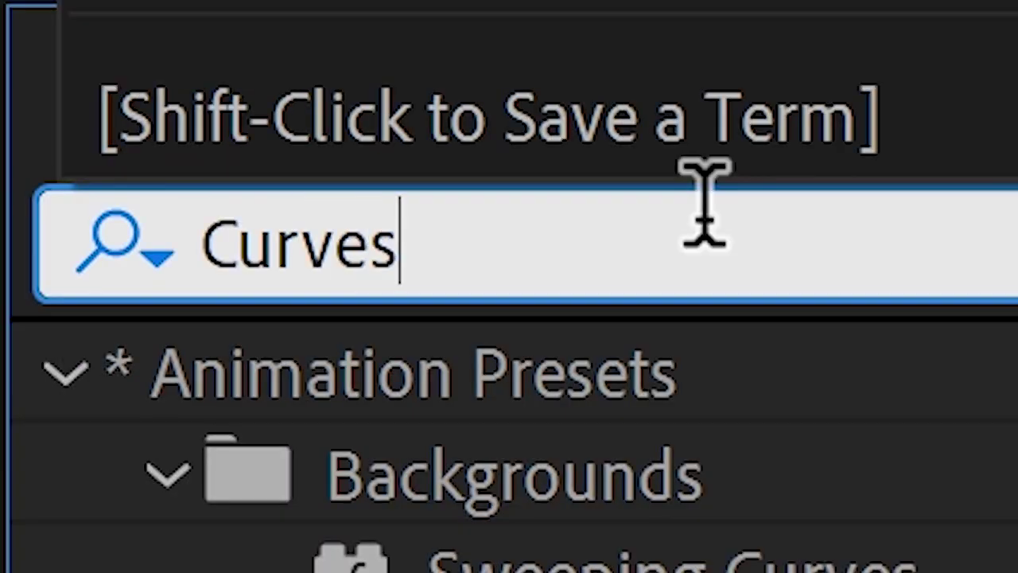
pyautogui.press('BackSpace')
pyautogui.press('BackSpace')
pyautogui.press('BackSpace')
pyautogui.press('BackSpace')
pyautogui.press('BackSpace')
pyautogui.press('BackSpace')
pyautogui.write('Level')
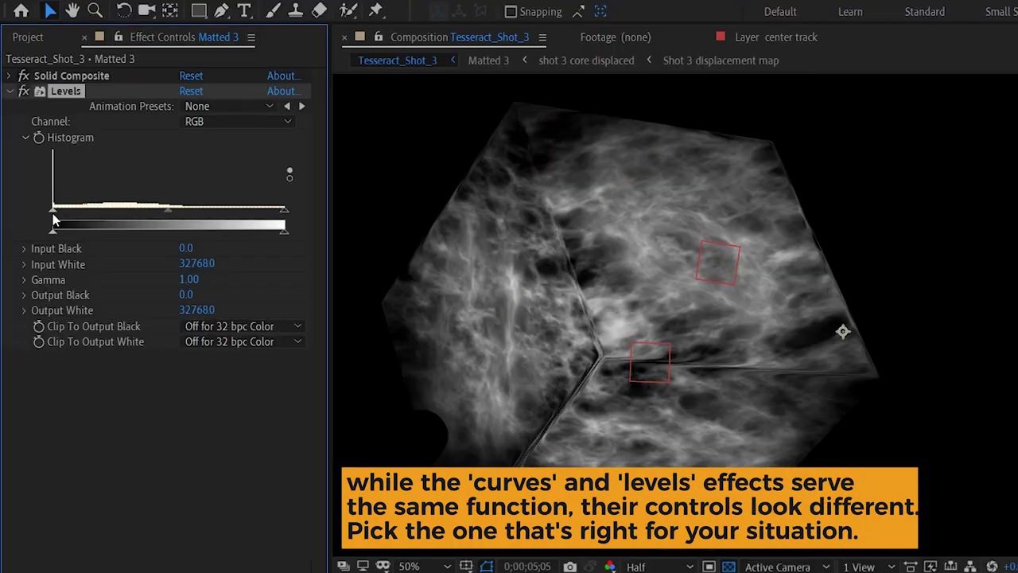
pyautogui.moveTo(53, 213); pyautogui.dragTo(142, 208)
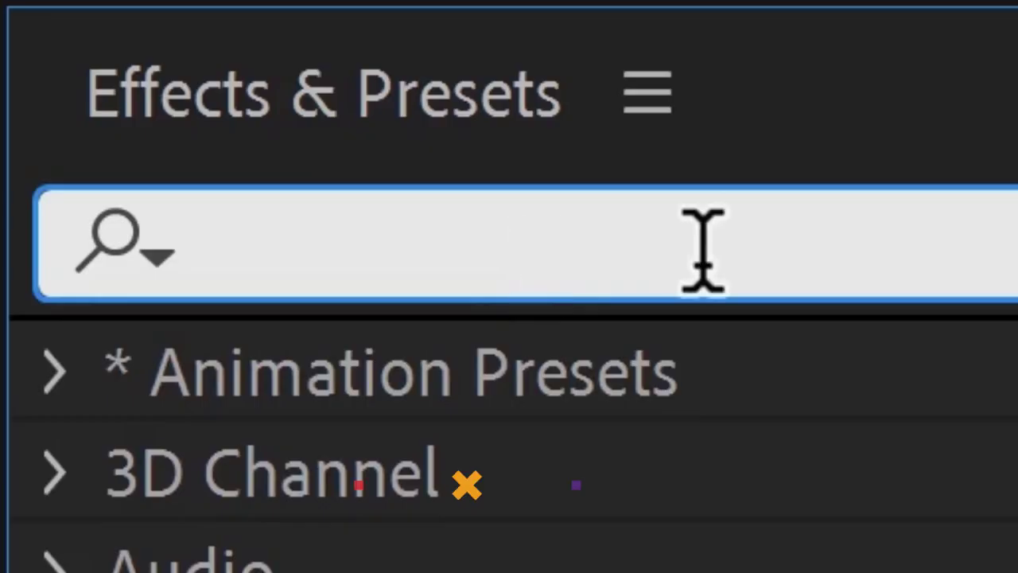
pyautogui.write('Fast Box Blur')
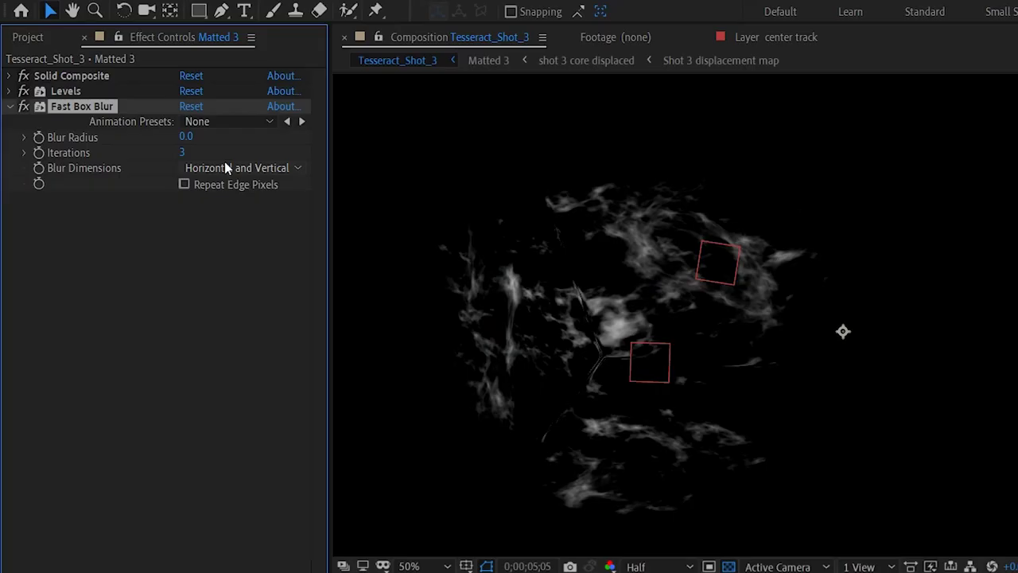
pyautogui.click(231, 168)
pyautogui.click(215, 202)
pyautogui.moveTo(185, 136); pyautogui.dragTo(336, 125)
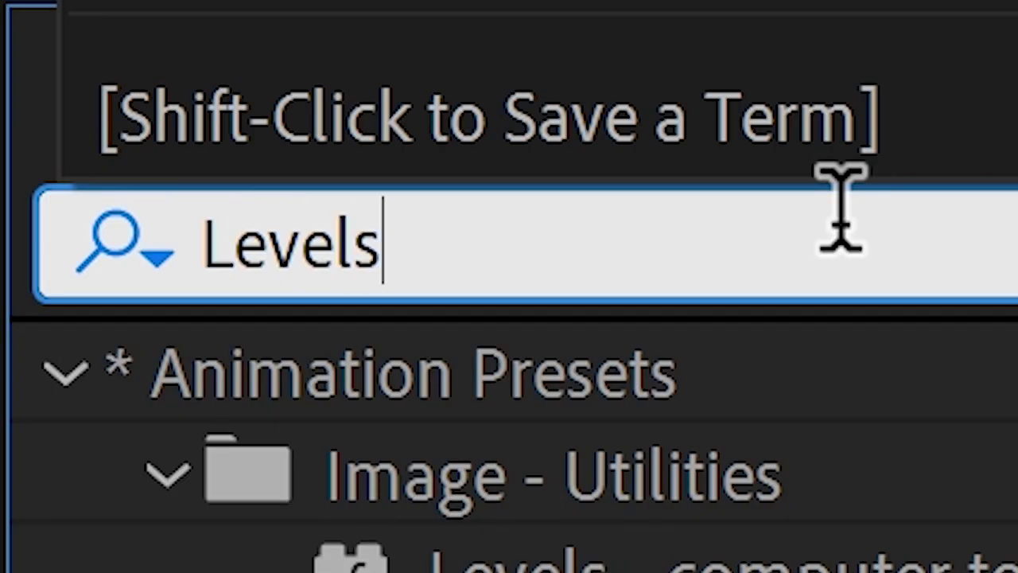
# - Add a brightening Curves, duplicate the blur below it, and blend the layer in Color Dodge
pyautogui.write('Cu')
pyautogui.moveTo(123, 350); pyautogui.dragTo(60, 239)
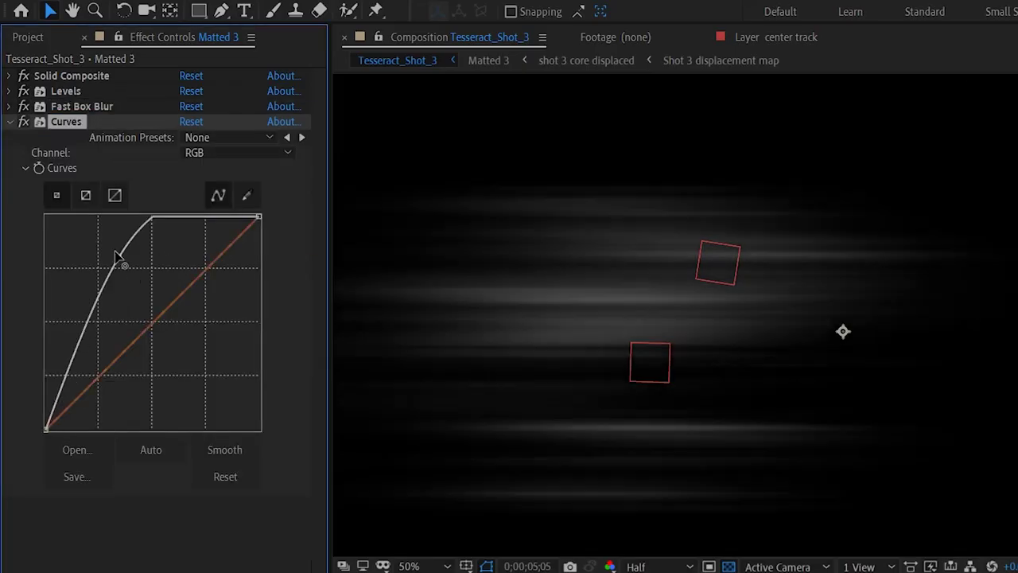
pyautogui.click(82, 106)
pyautogui.hotkey('ctrl', 'd')
pyautogui.moveTo(84, 122); pyautogui.dragTo(90, 251)
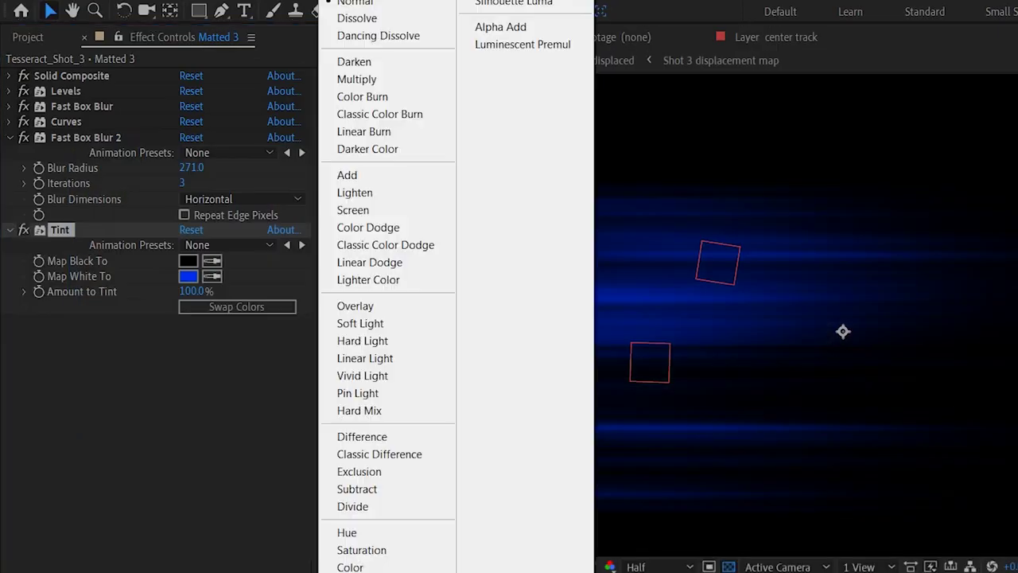
pyautogui.click(388, 232)
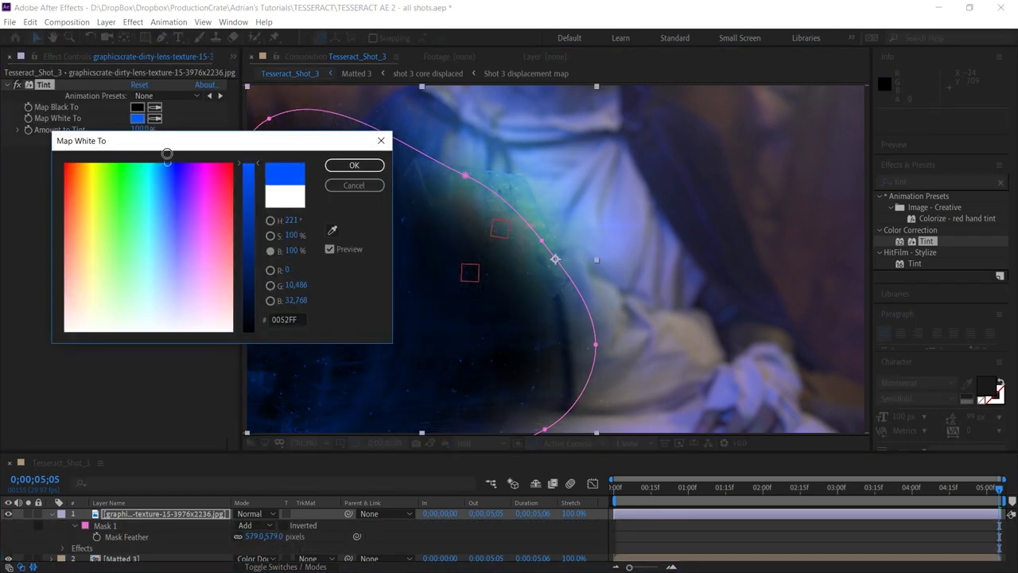
# - Confirm the blue tint on the lens dirt and set the layer to Add blending
pyautogui.press('Return')
pyautogui.click(254, 513)
pyautogui.click(275, 182)
pyautogui.click(270, 513)
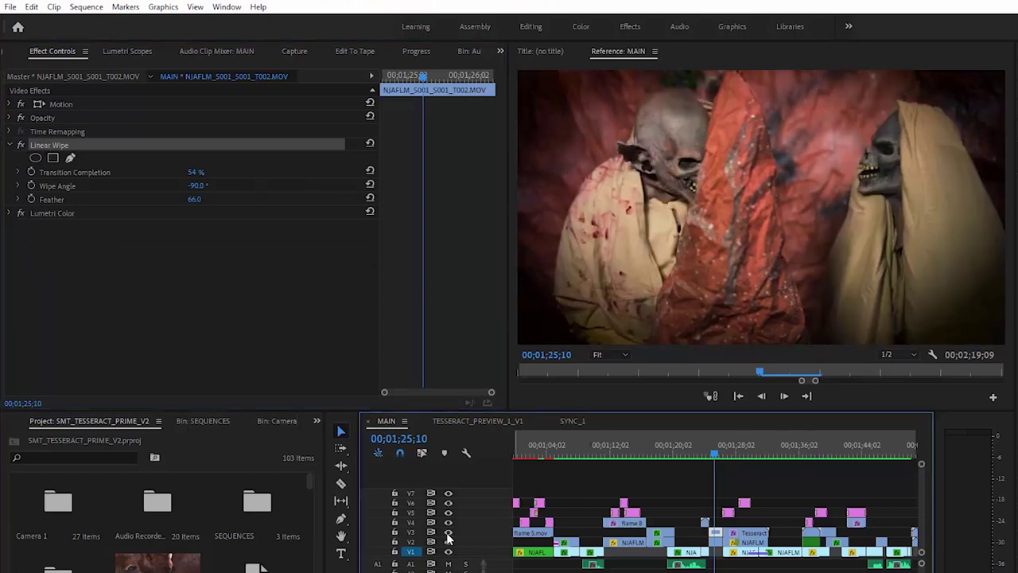
# - Move the playhead to 00;01;24;27 and scrub Linear Wipe completion to 55%
pyautogui.click(712, 452)
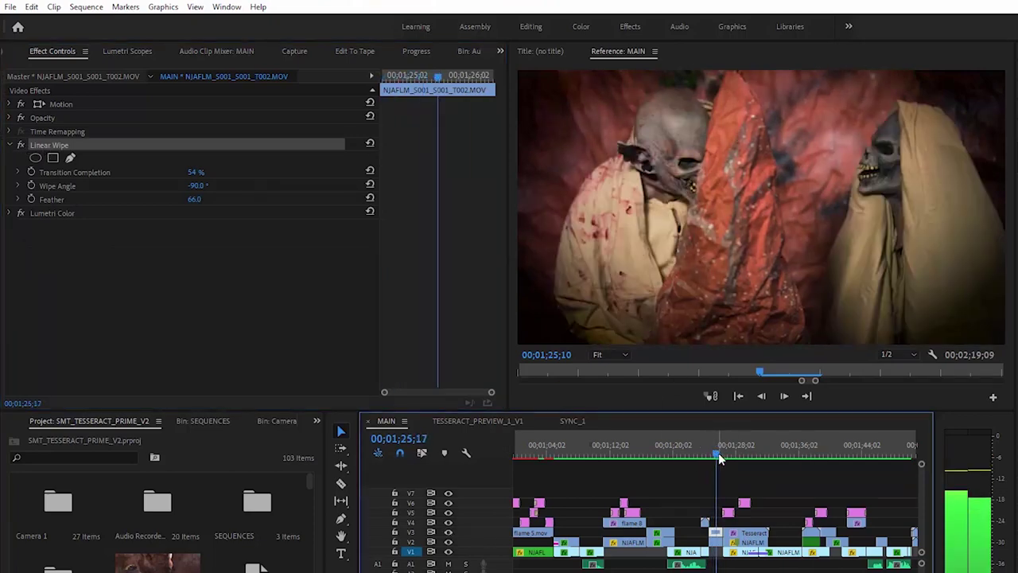
pyautogui.moveTo(196, 172); pyautogui.dragTo(169, 172)
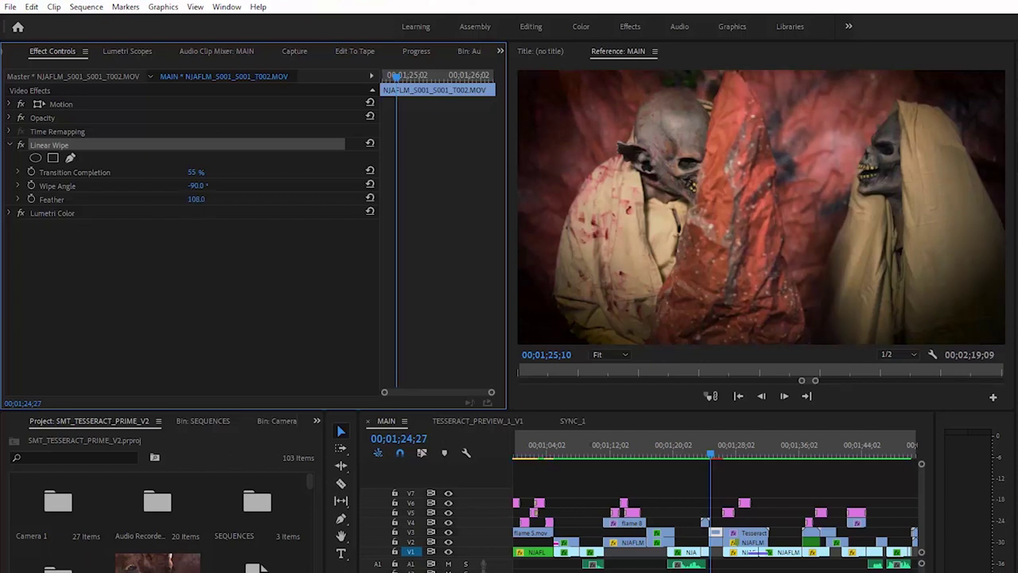